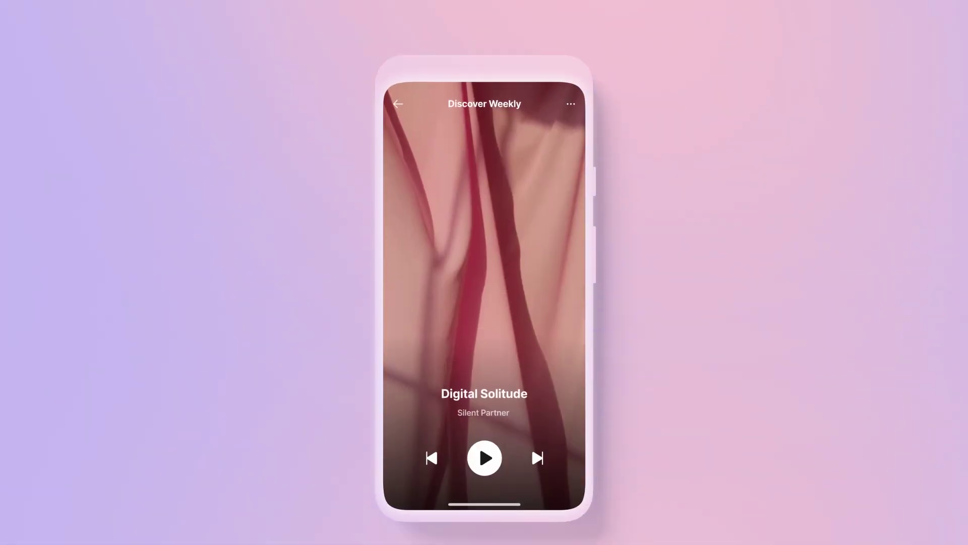
Step: Try the finished player by starting the song and skipping to the next track
click(485, 442)
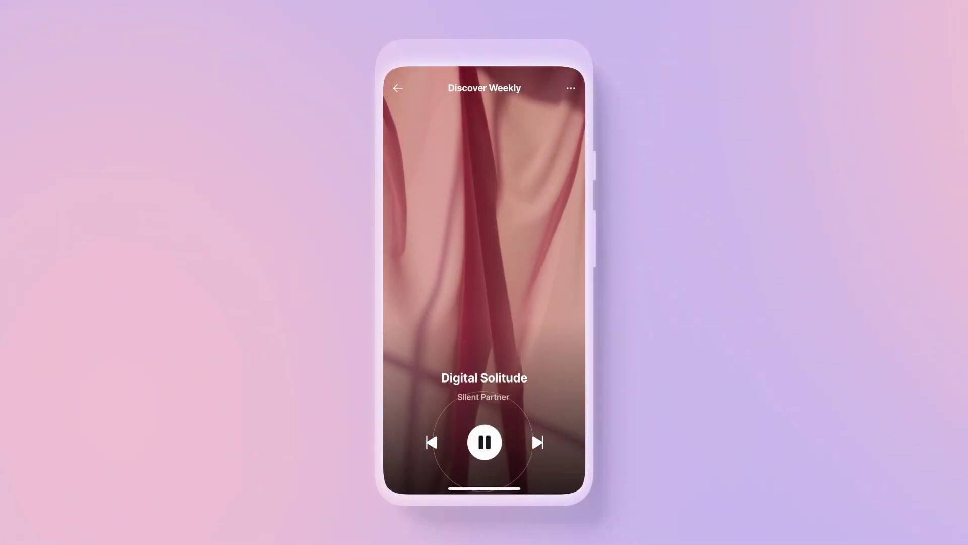
click(538, 443)
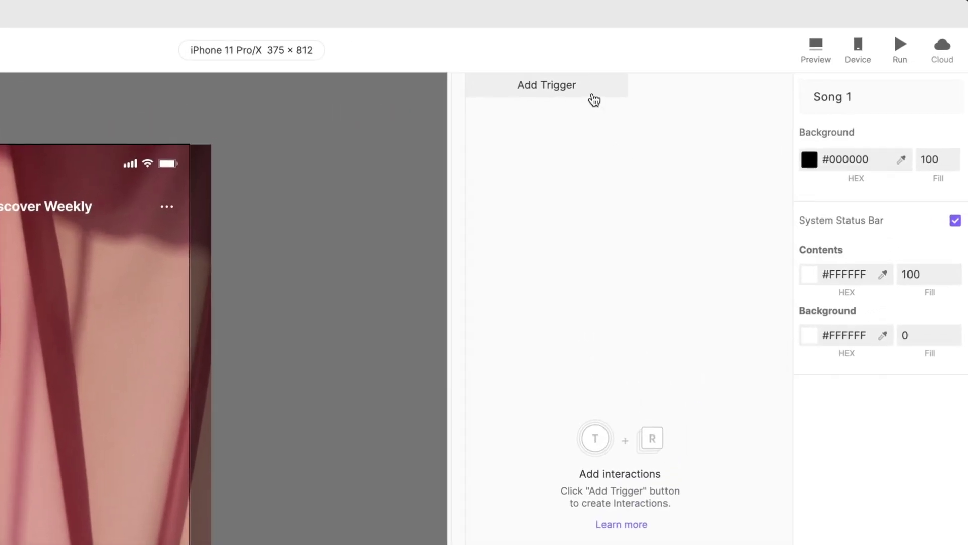
Step: Add a Start trigger with a Playback response that plays the Digital Solitude music
click(735, 57)
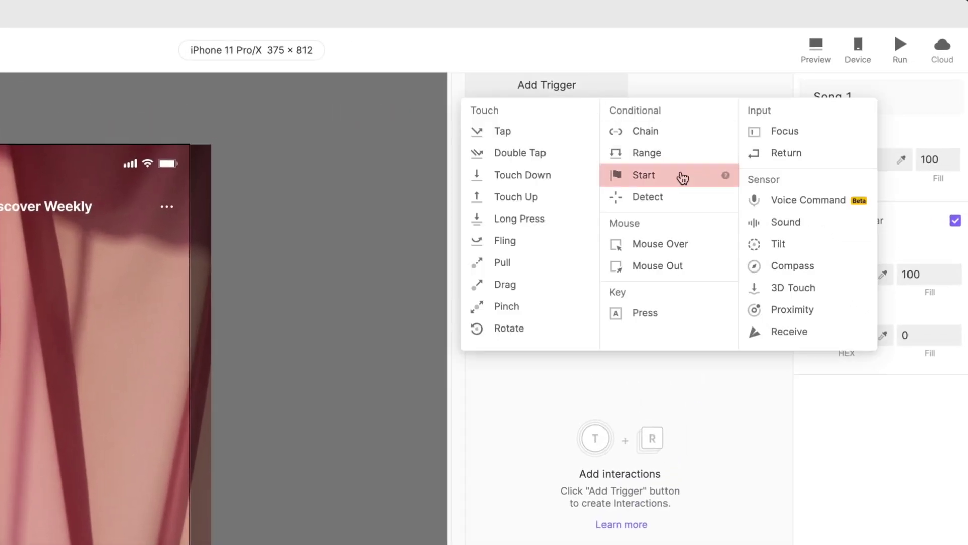
click(689, 180)
click(605, 115)
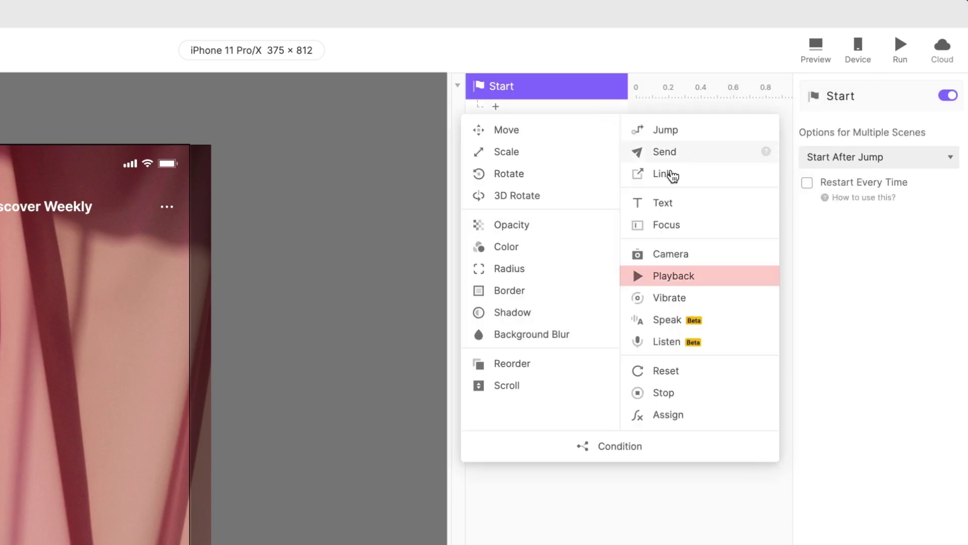
click(740, 282)
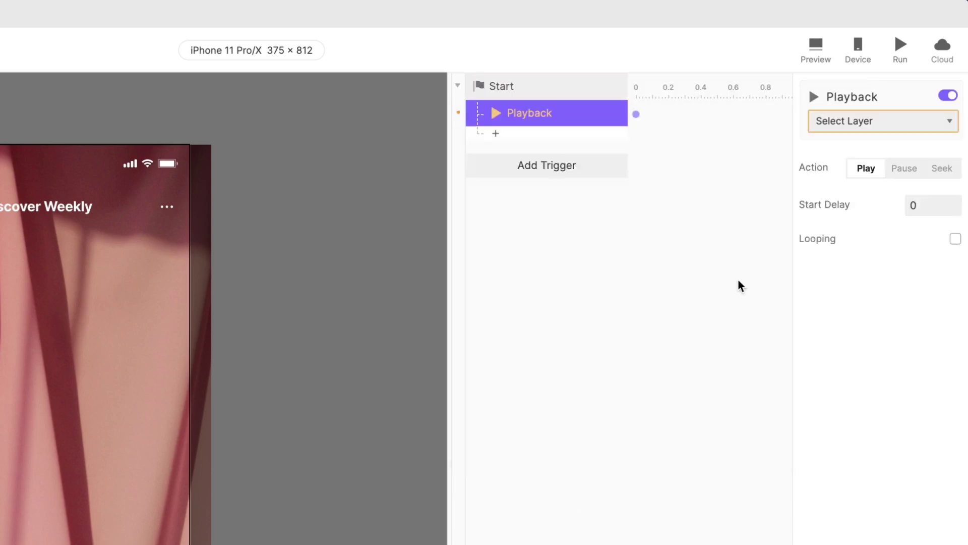
click(901, 122)
click(891, 203)
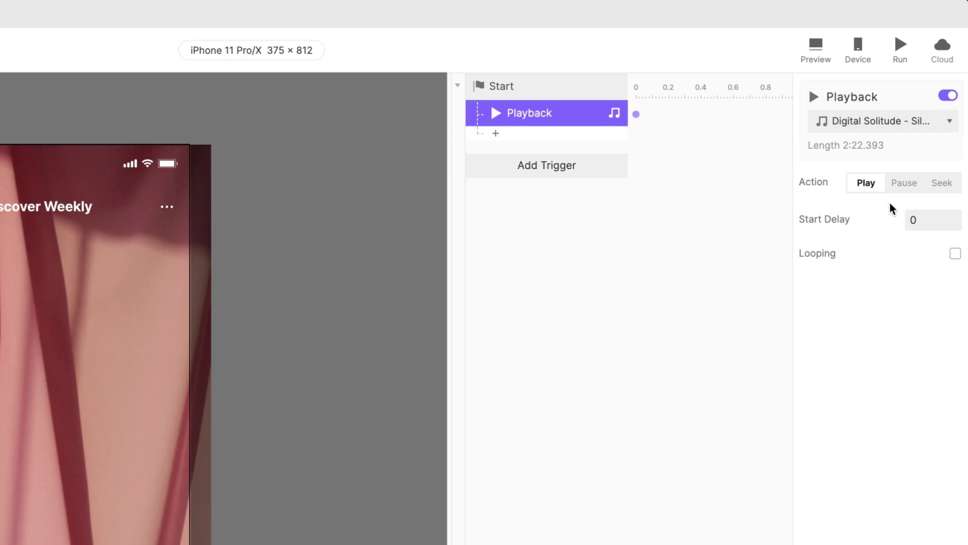
Step: Add a second Playback response to the Start trigger targeting the Video layer
click(602, 135)
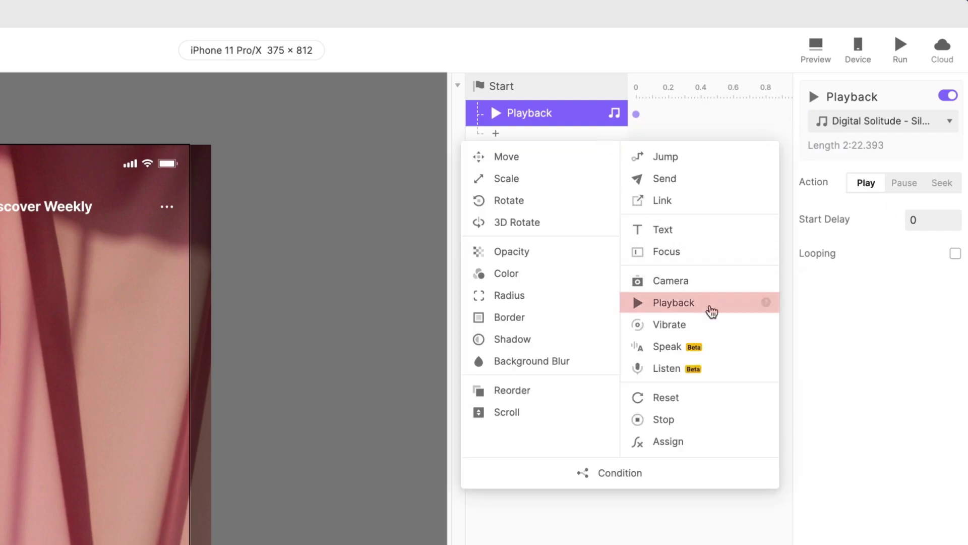
click(702, 303)
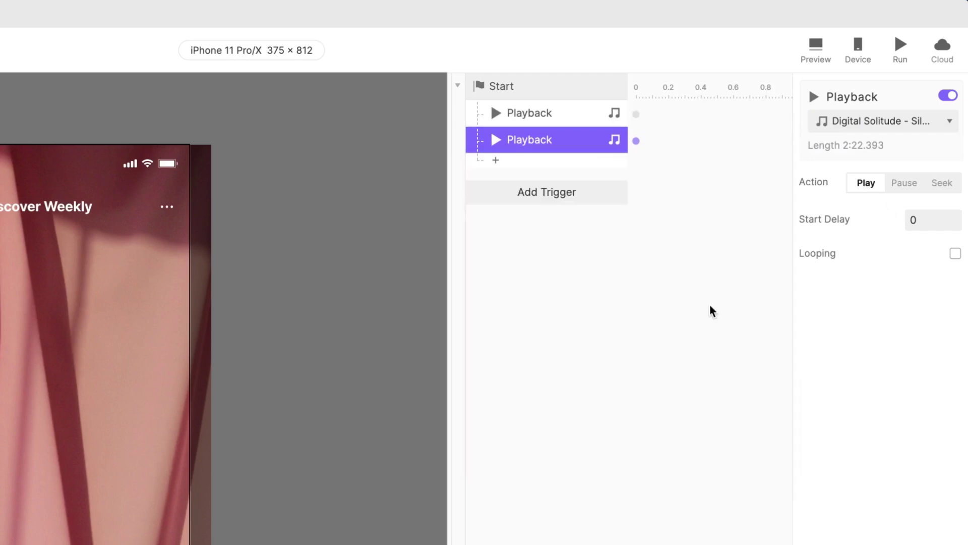
click(910, 123)
click(876, 187)
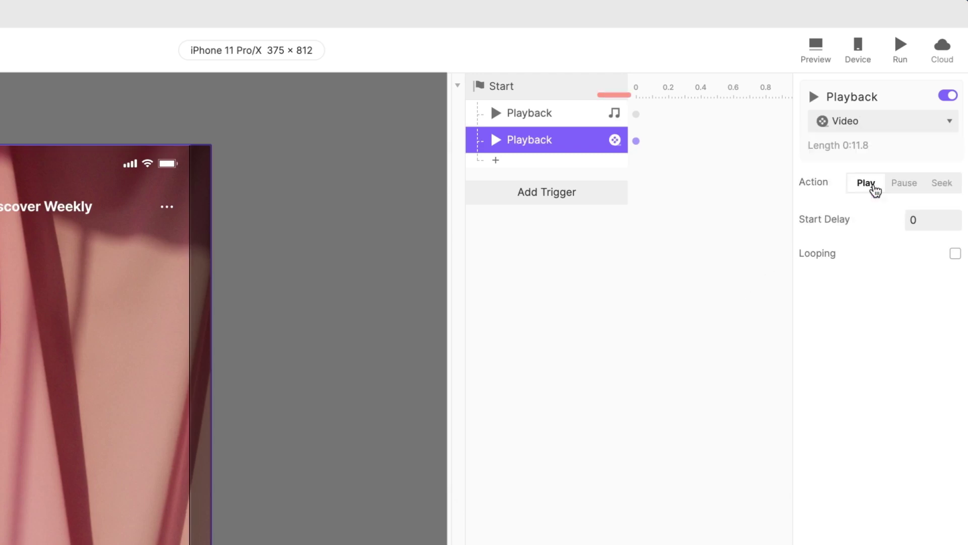
Step: Rename the two playback responses 'Play Music' and 'Play Video'
double_click(547, 113)
click(559, 112)
double_click(559, 112)
text(Play Music)
double_click(529, 140)
text(Play Video)
key(Return)
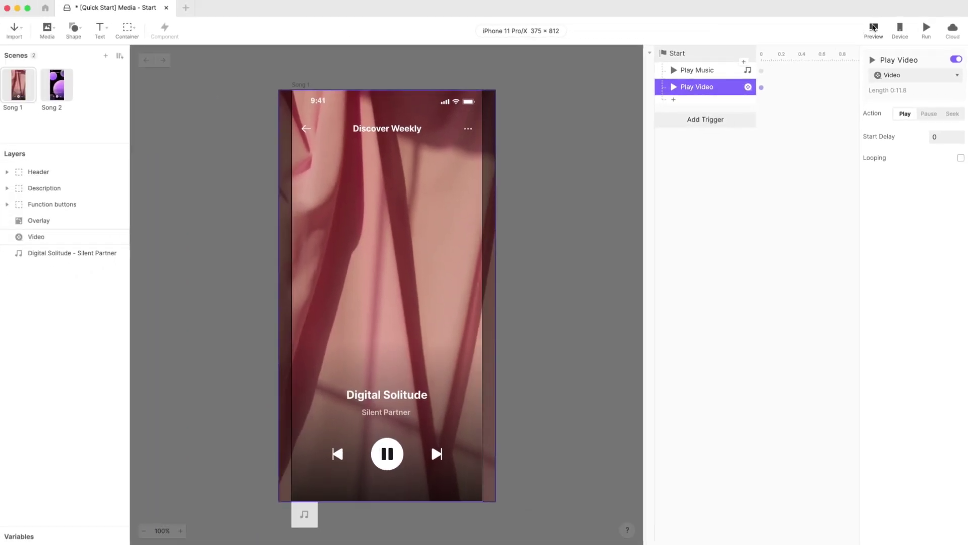
Step: Preview the prototype and reload it to confirm the music and video auto-play
click(872, 31)
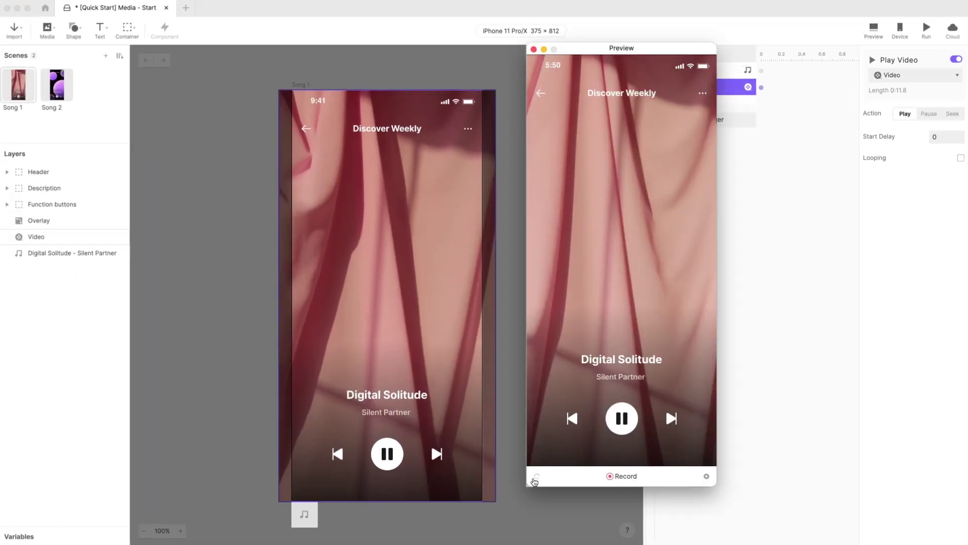
click(536, 477)
Step: Close the preview and turn on Looping for the Play Video response
click(791, 311)
click(731, 86)
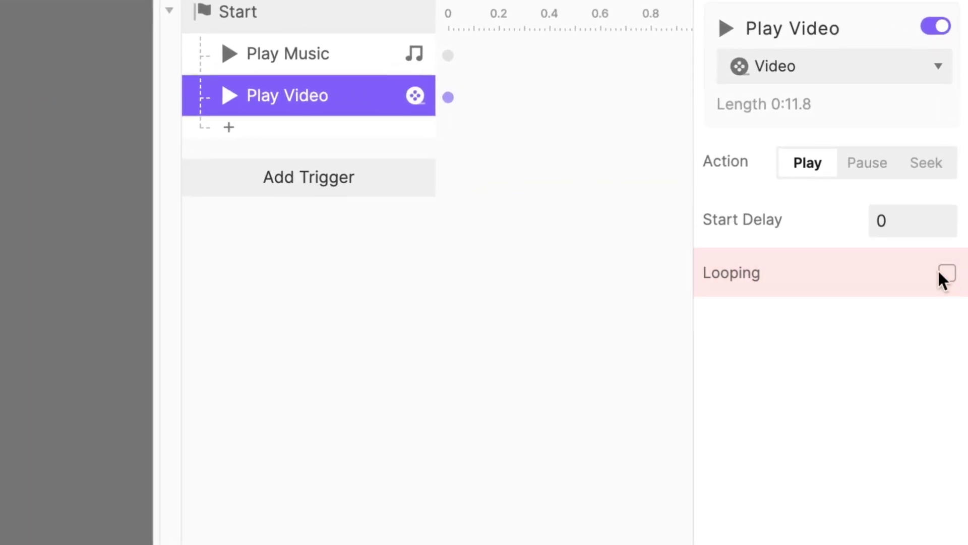
click(943, 273)
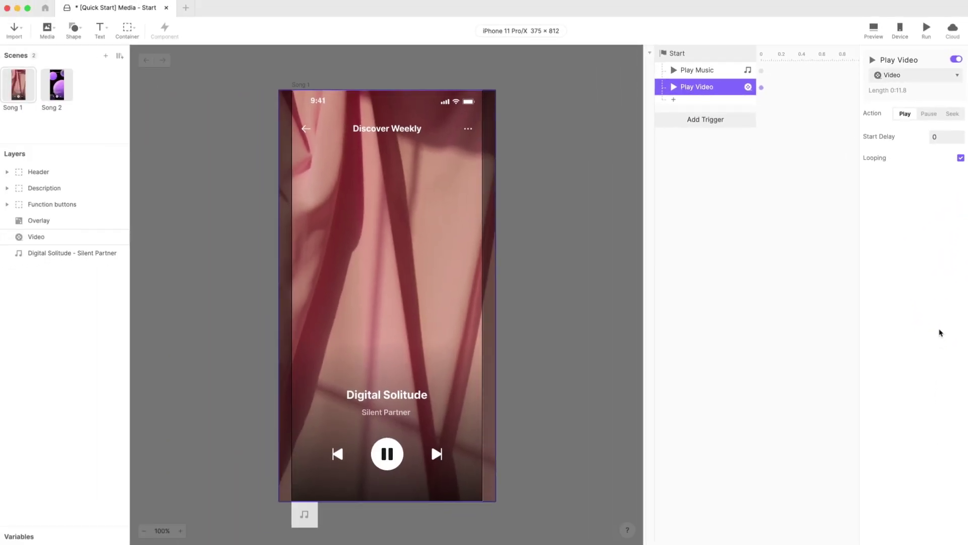
click(183, 251)
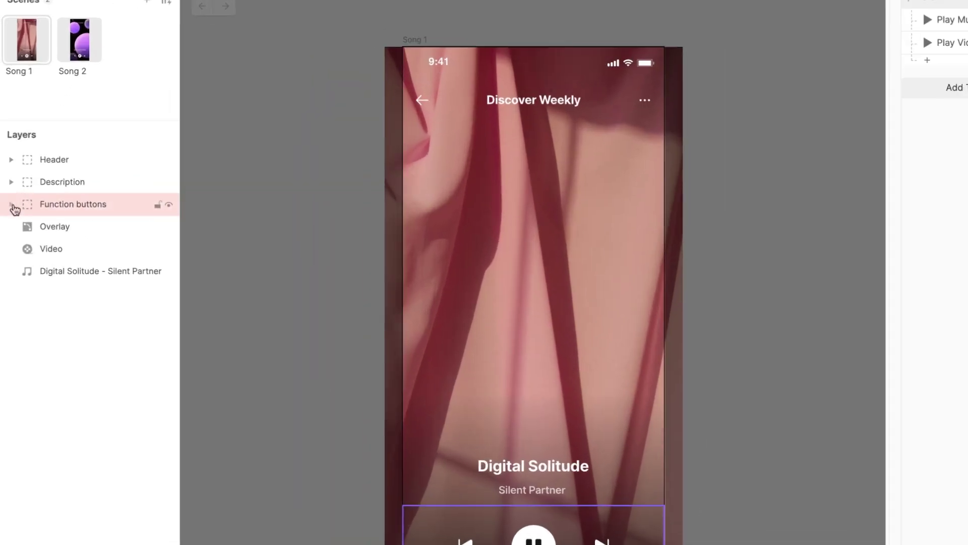
Step: Expand the Function buttons group and its Play/Pause group in the Layers panel
click(12, 205)
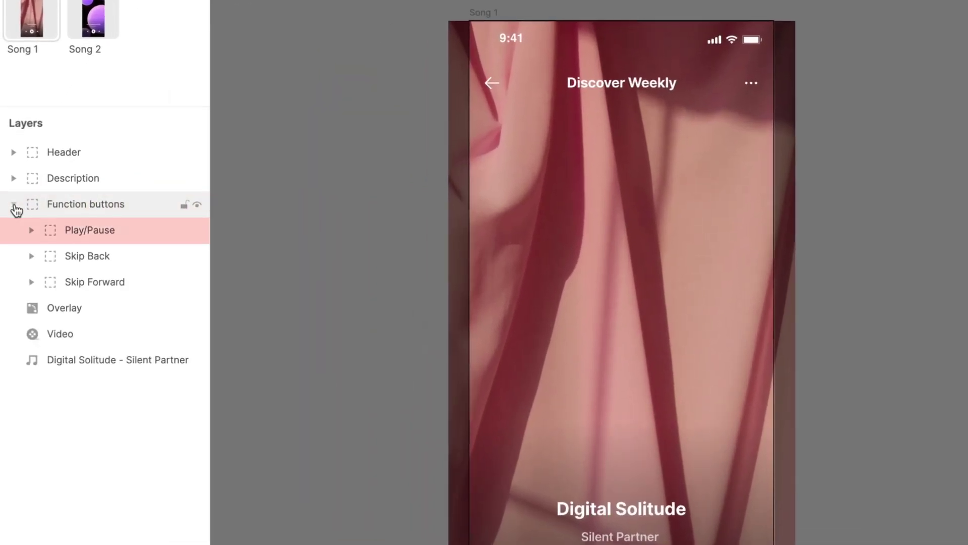
click(31, 230)
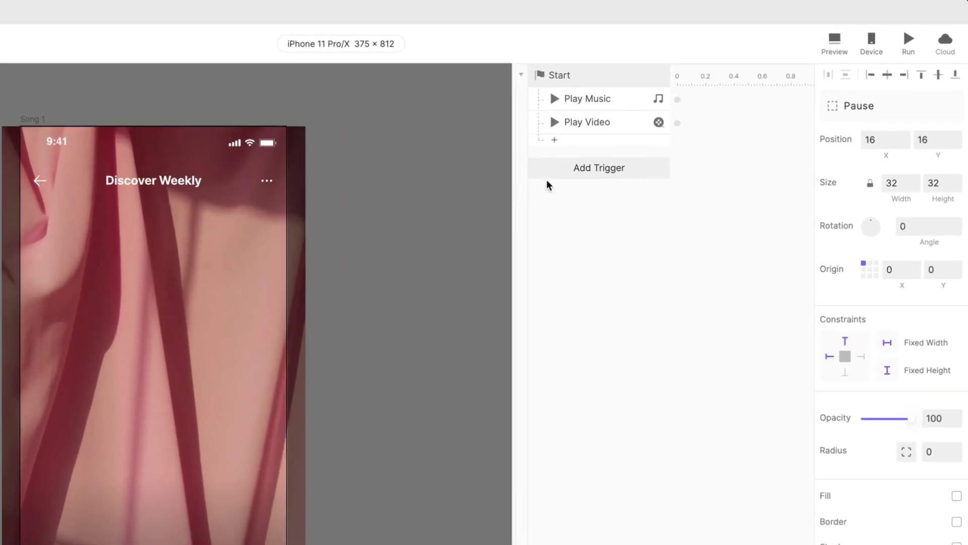
Step: Add a Tap trigger on Pause with a Playback response pausing Digital Solitude
click(683, 122)
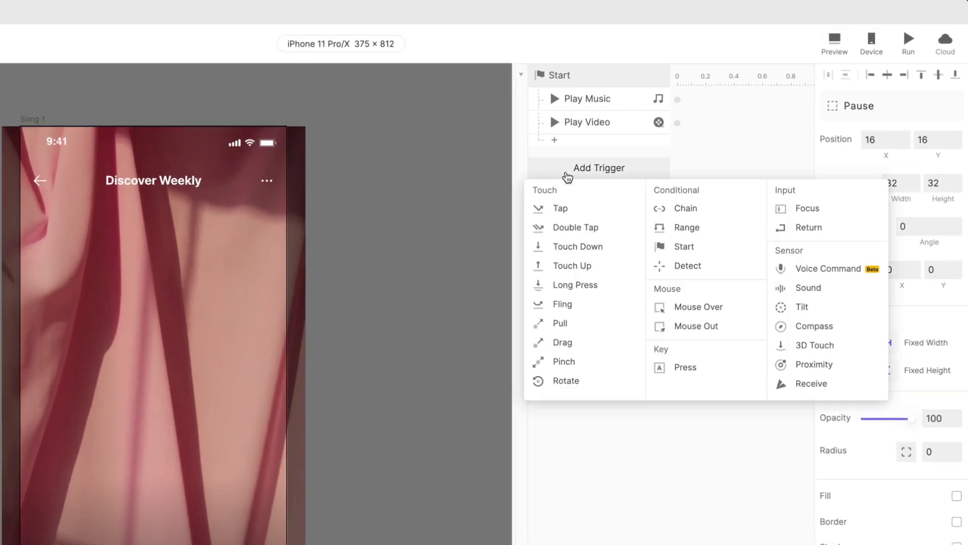
click(567, 207)
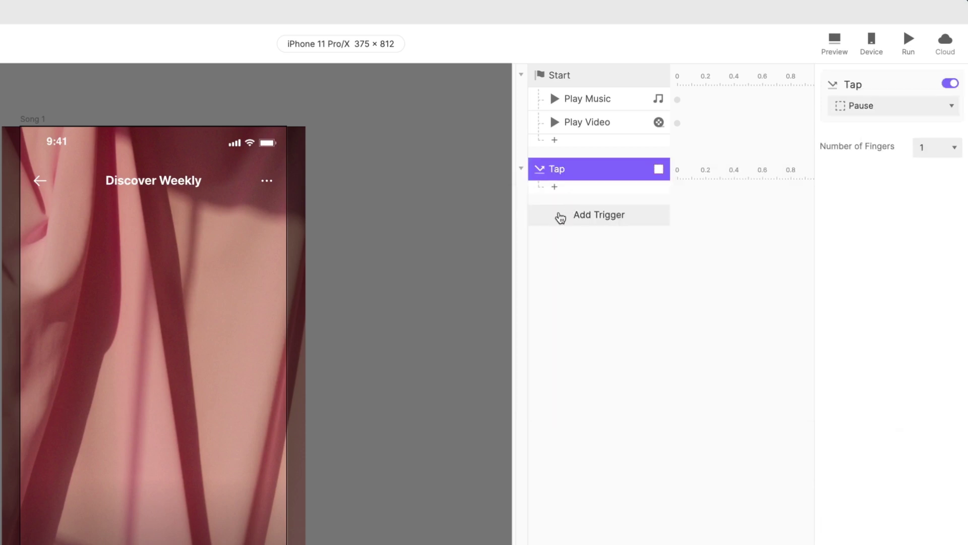
click(588, 190)
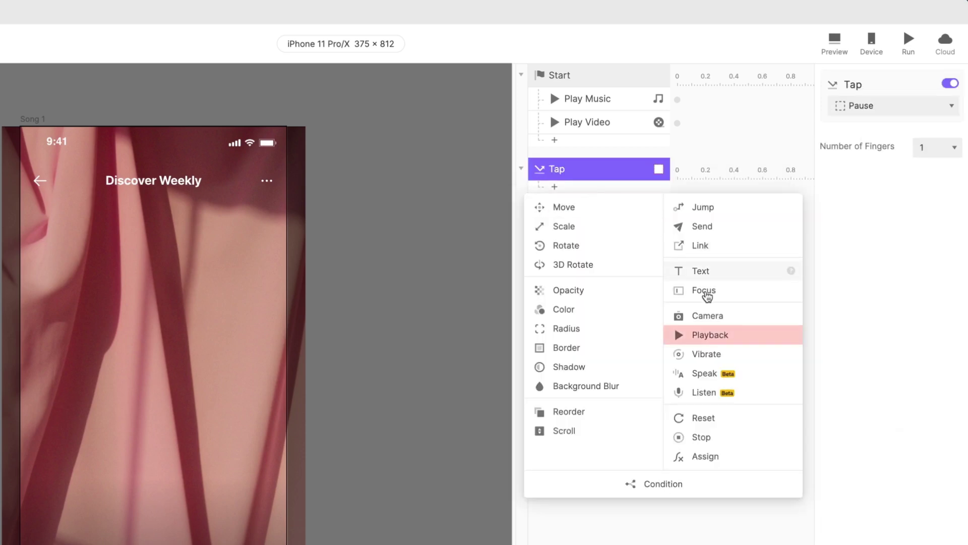
click(729, 336)
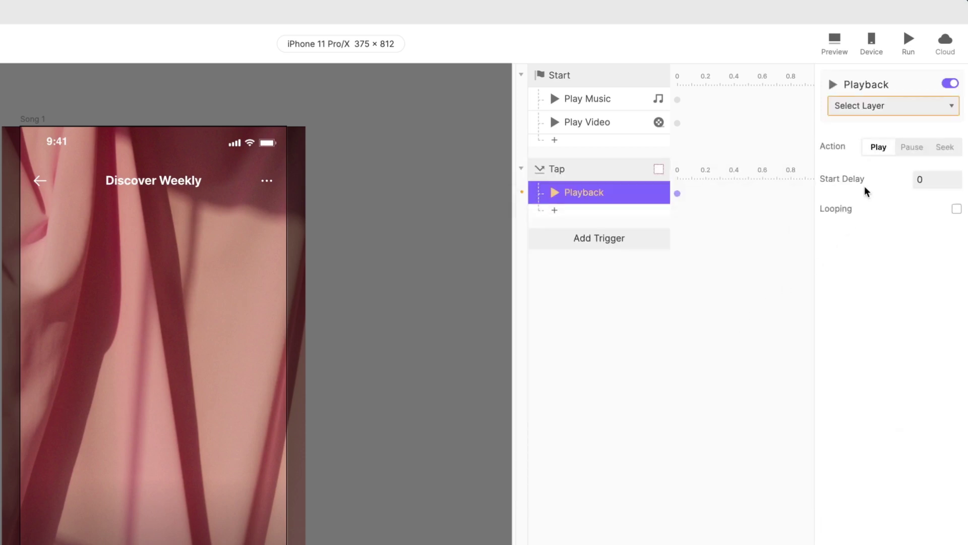
click(904, 105)
click(907, 179)
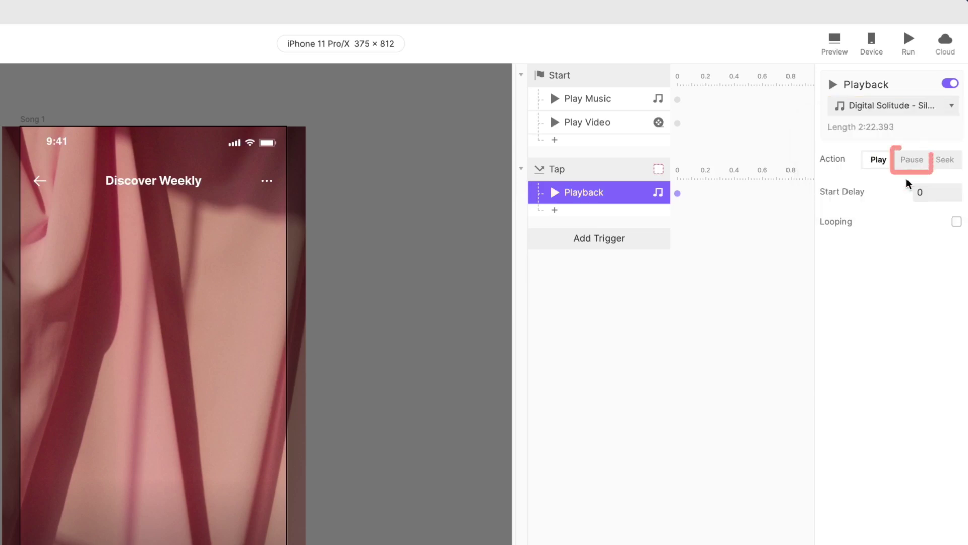
click(909, 163)
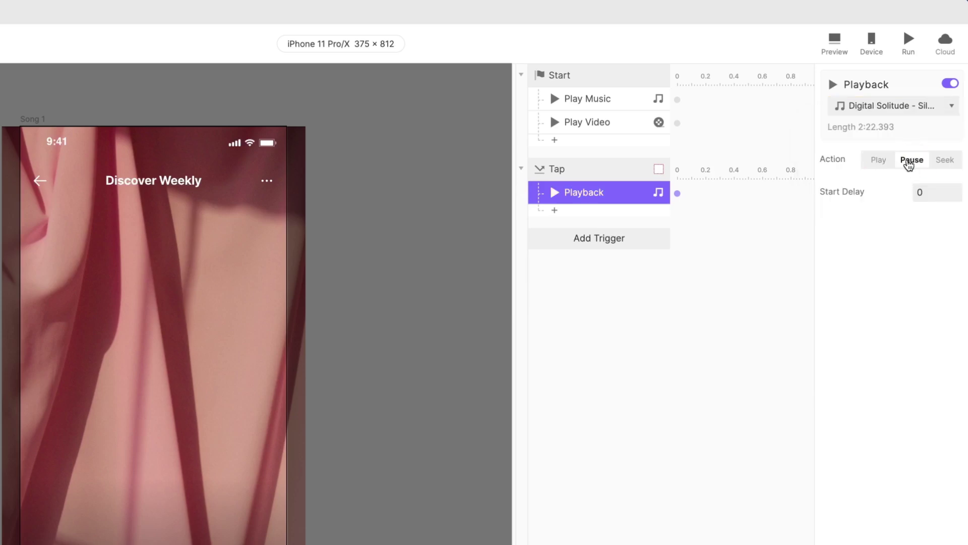
Step: Add a second Playback response to the tap that pauses the Video layer
click(597, 211)
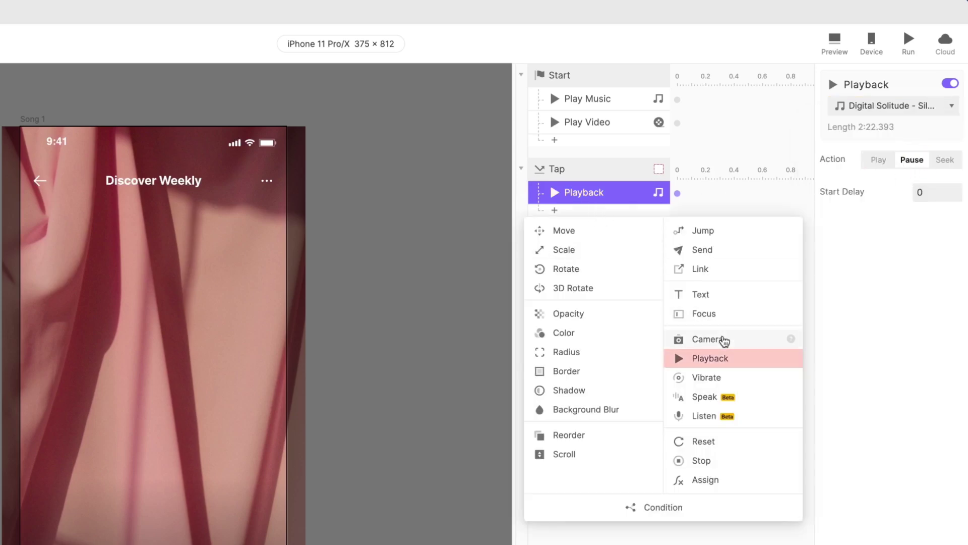
click(731, 359)
click(898, 107)
click(889, 158)
click(909, 161)
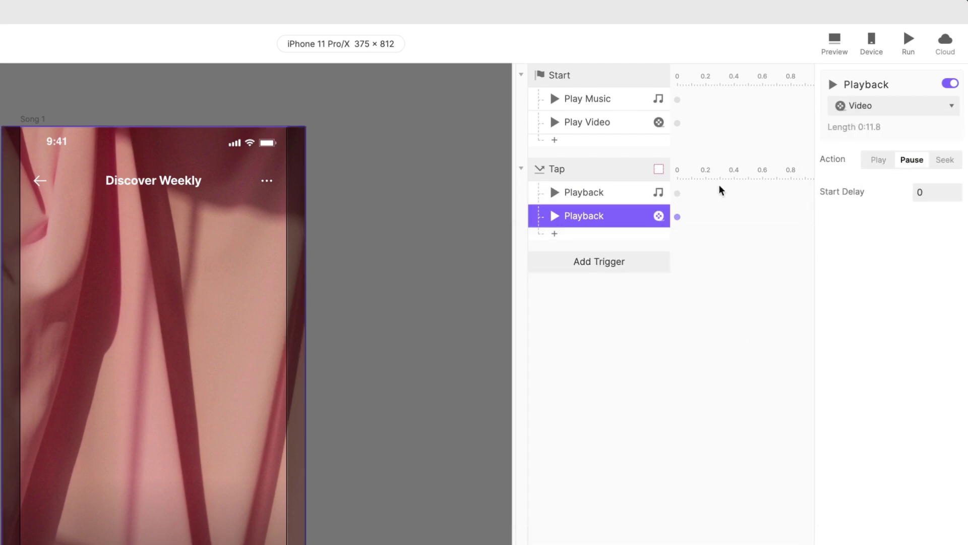
Step: Rename the two responses 'Pause Music' and 'Pause Video'
double_click(568, 195)
text(Pause Music)
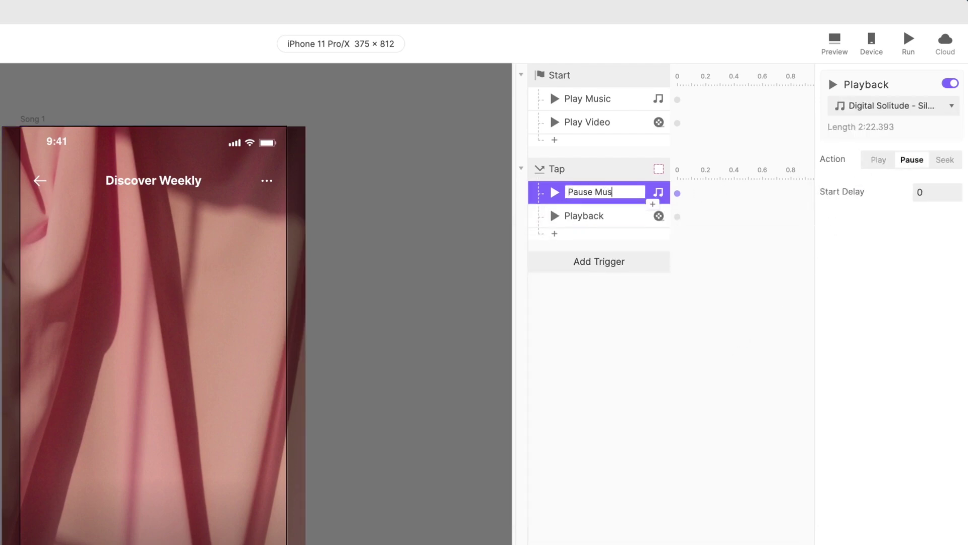
key(Return)
double_click(577, 211)
text(Pause Video)
key(Return)
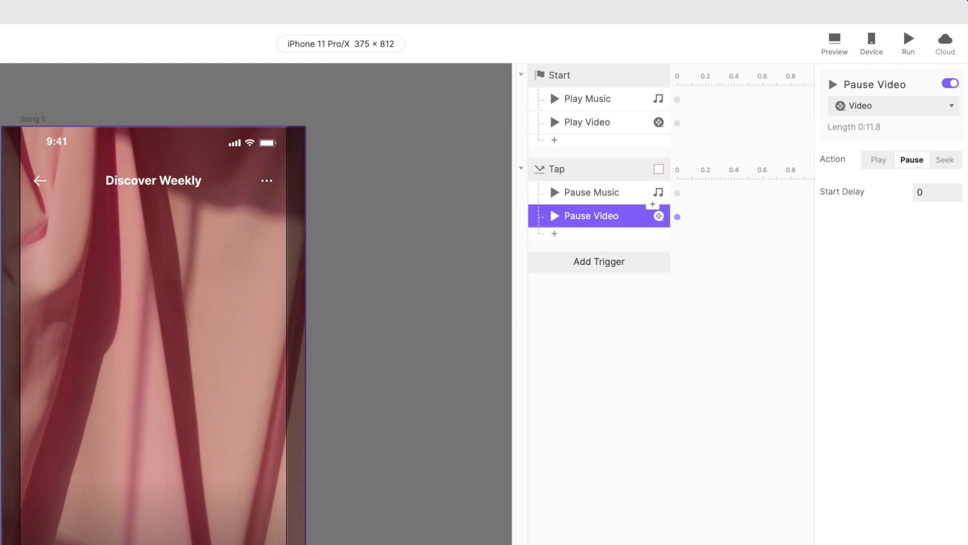
Step: Add an Opacity response to the tap setting the Pause layer to 0
click(590, 233)
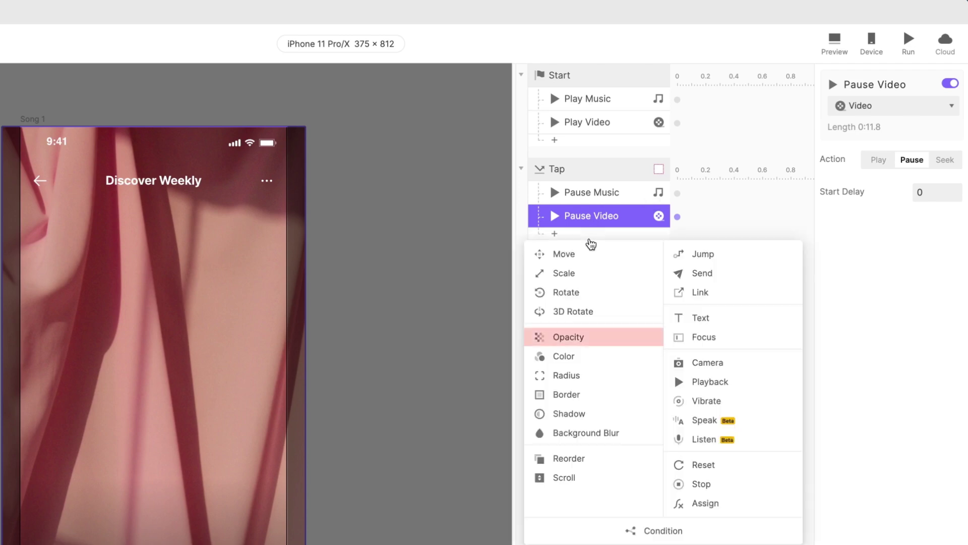
click(580, 336)
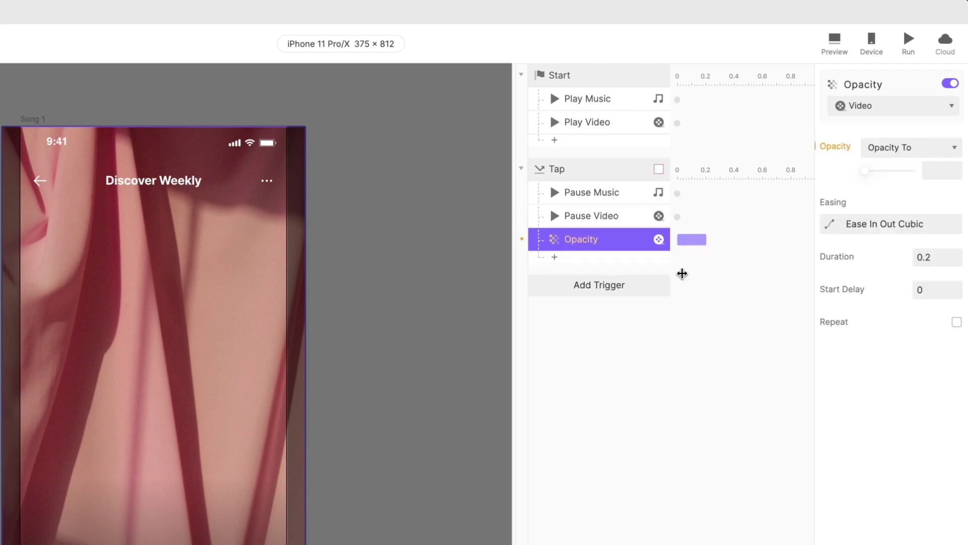
click(878, 116)
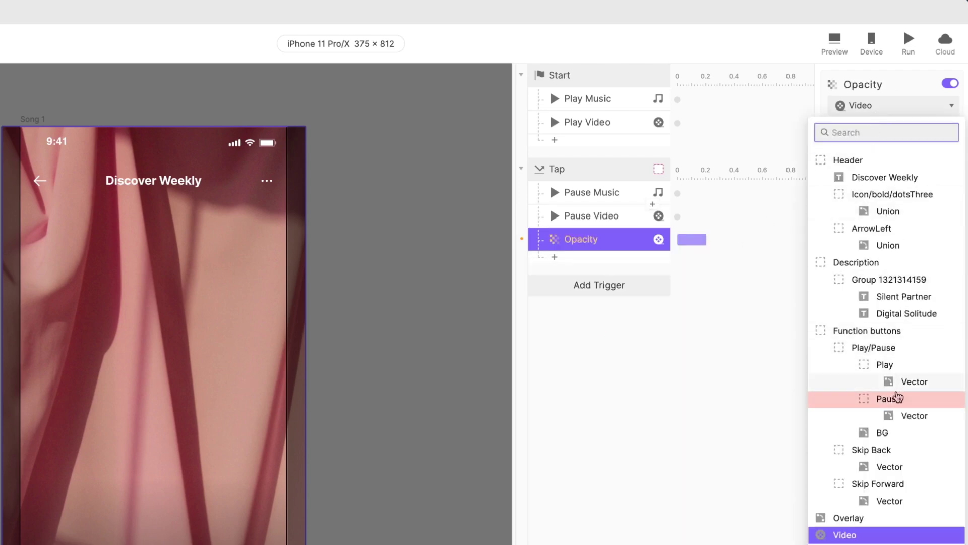
click(897, 398)
click(933, 172)
text(0)
Step: Add another Opacity response setting the Play layer to 100
click(640, 262)
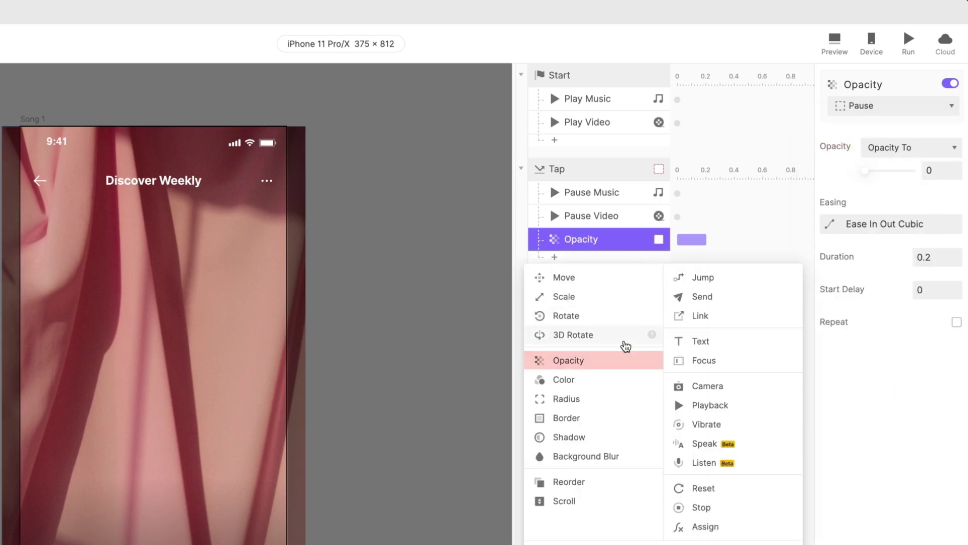
click(625, 356)
click(869, 109)
click(903, 364)
click(930, 170)
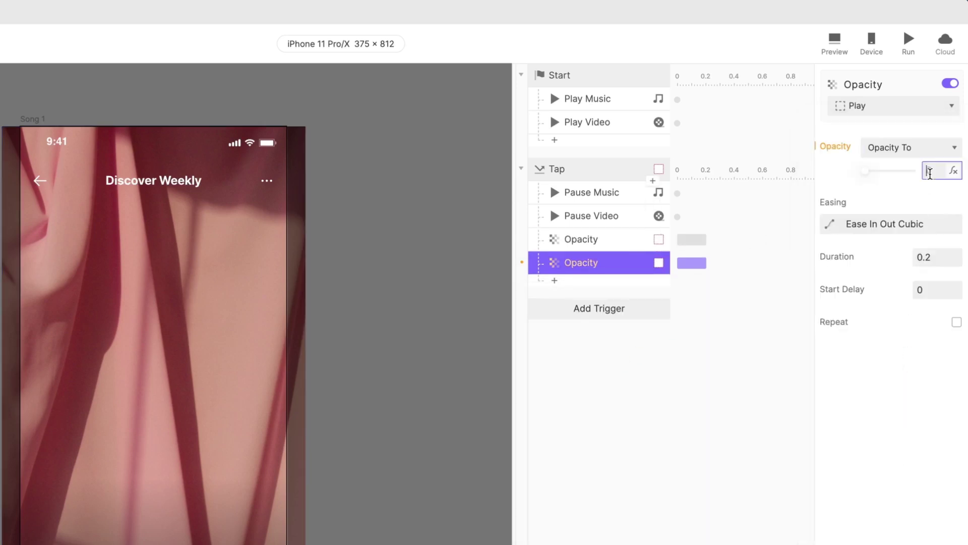
text(100)
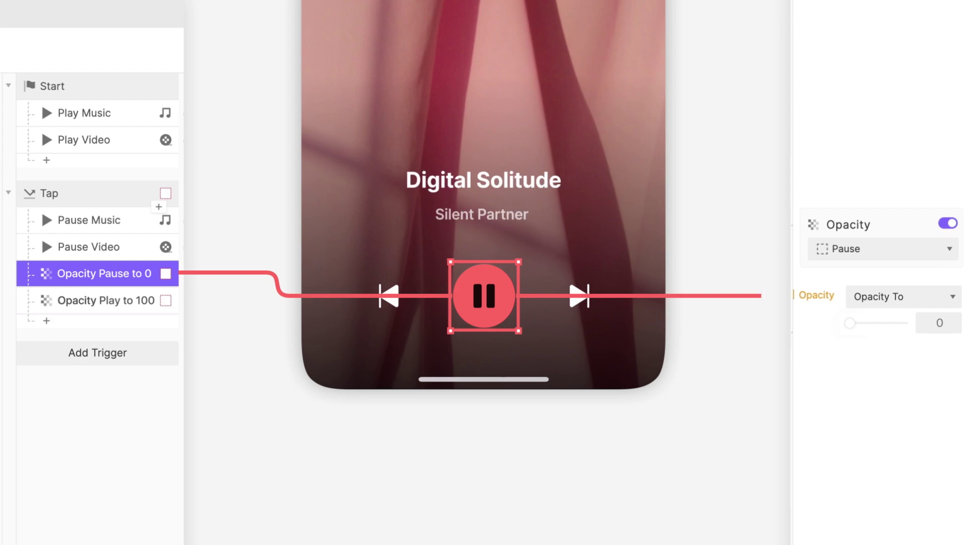
click(101, 300)
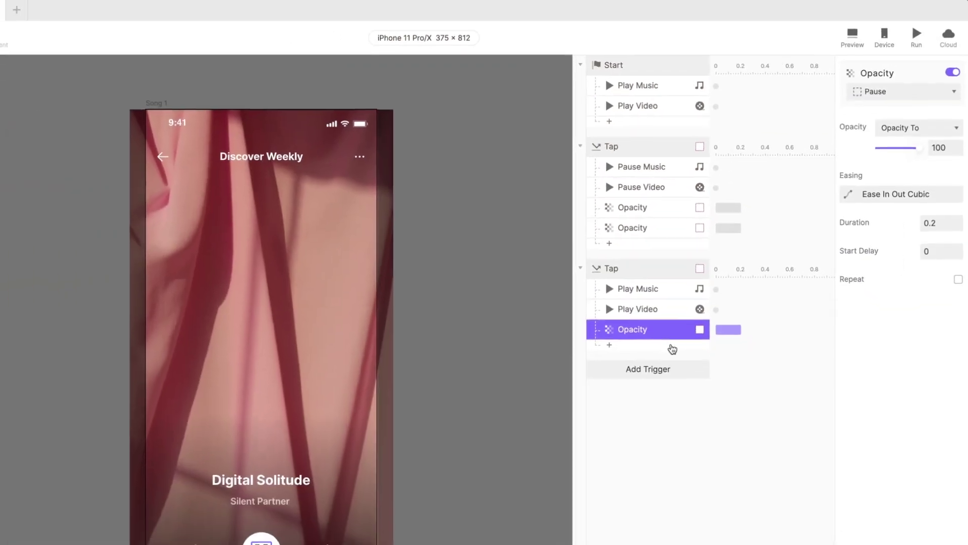
Step: Add an Opacity response to the second Tap setting the Play layer to 0
click(673, 349)
click(653, 436)
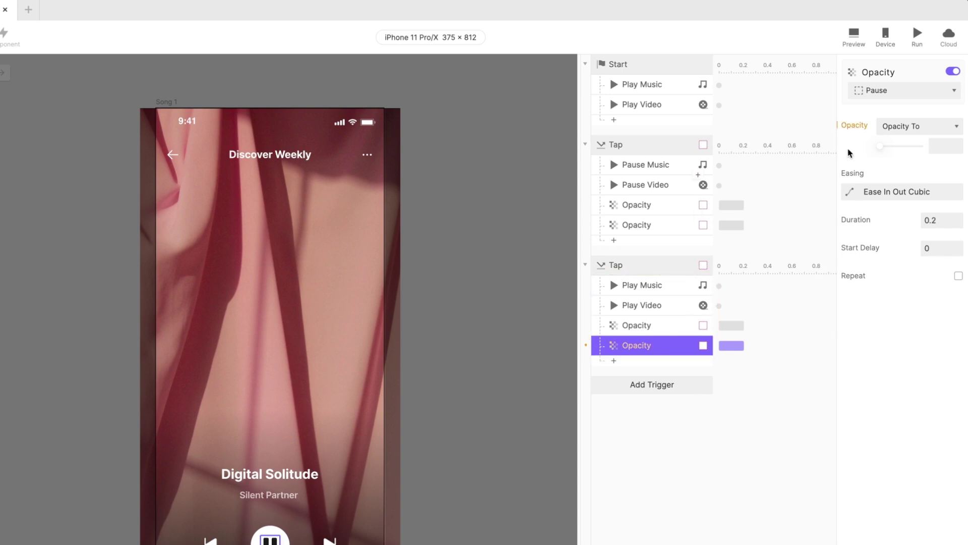
click(896, 93)
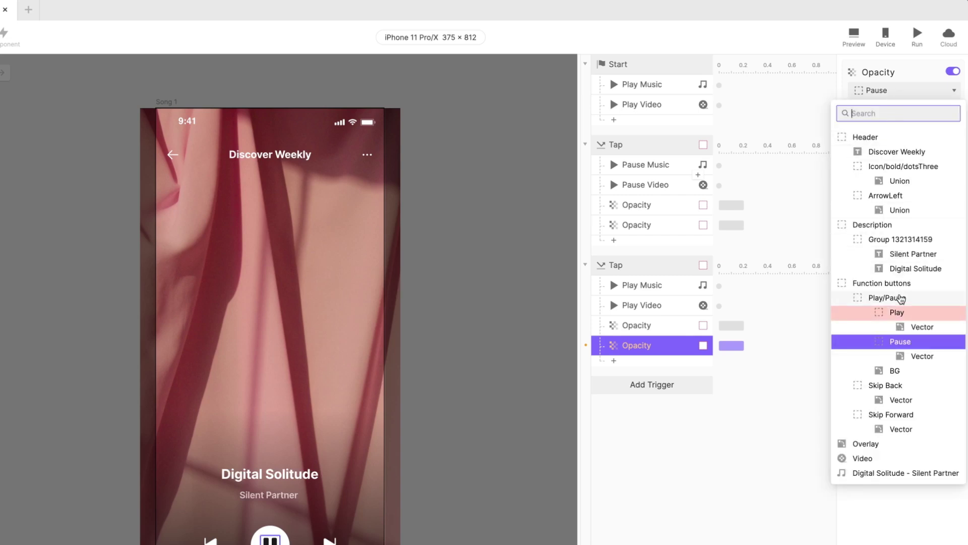
click(898, 313)
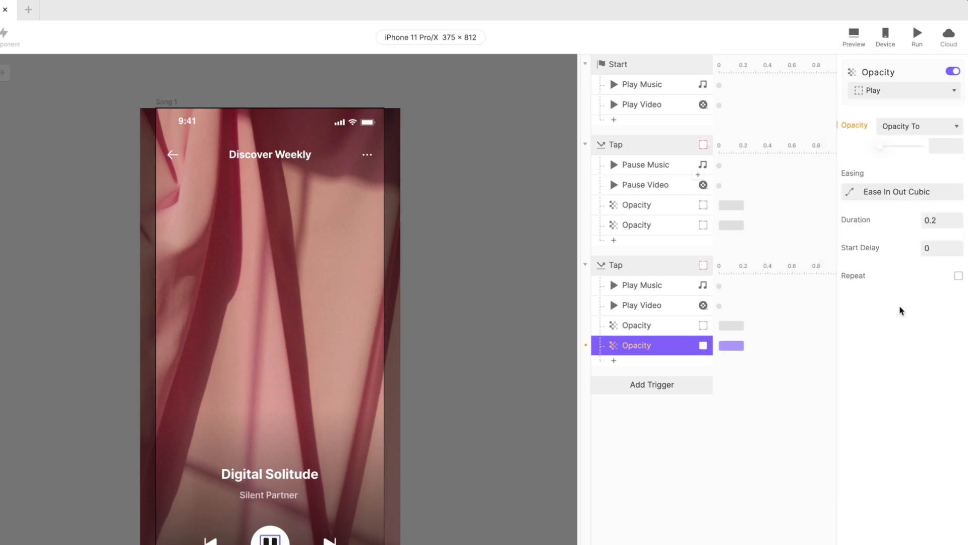
click(946, 143)
text(0)
key(Return)
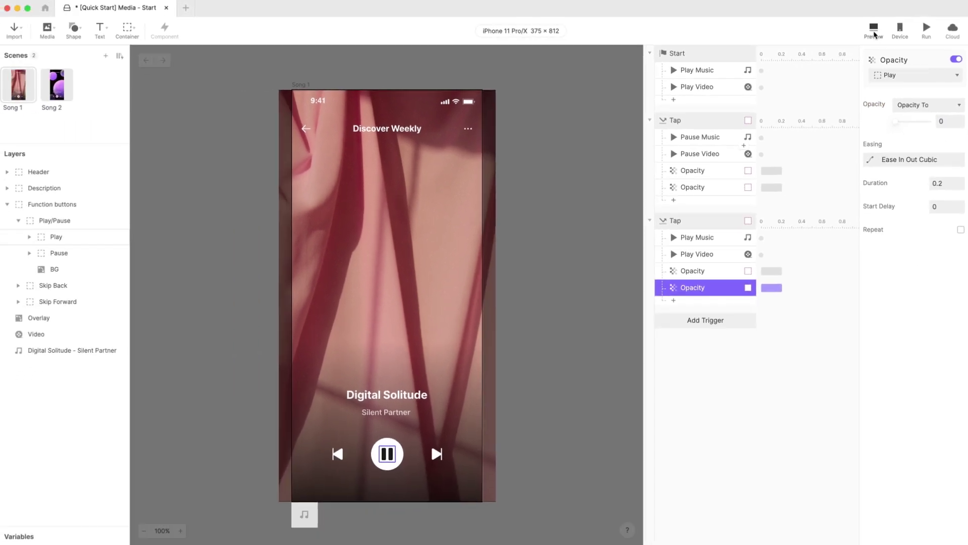
click(874, 31)
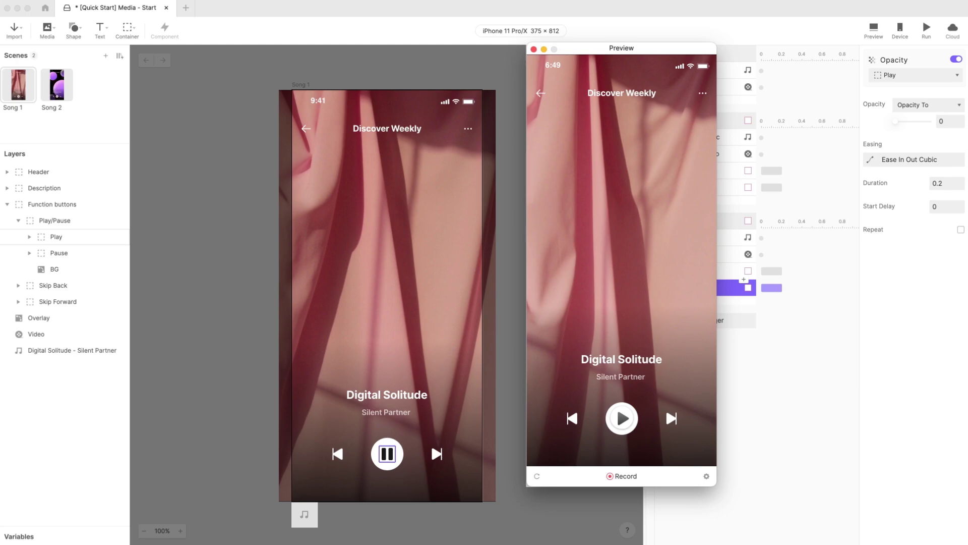
click(166, 272)
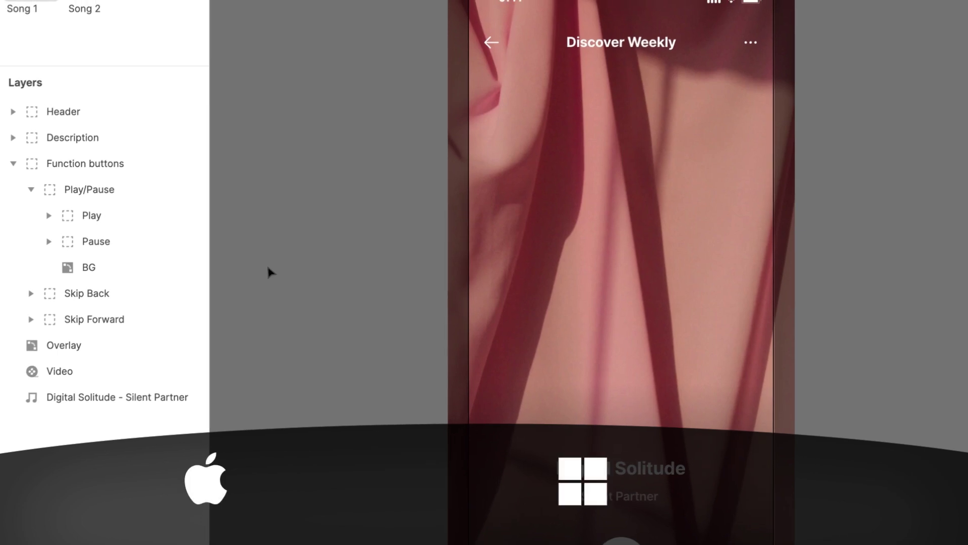
Step: Select the Play and Pause layers and enable a Touch Area of 16 on all sides
click(144, 218)
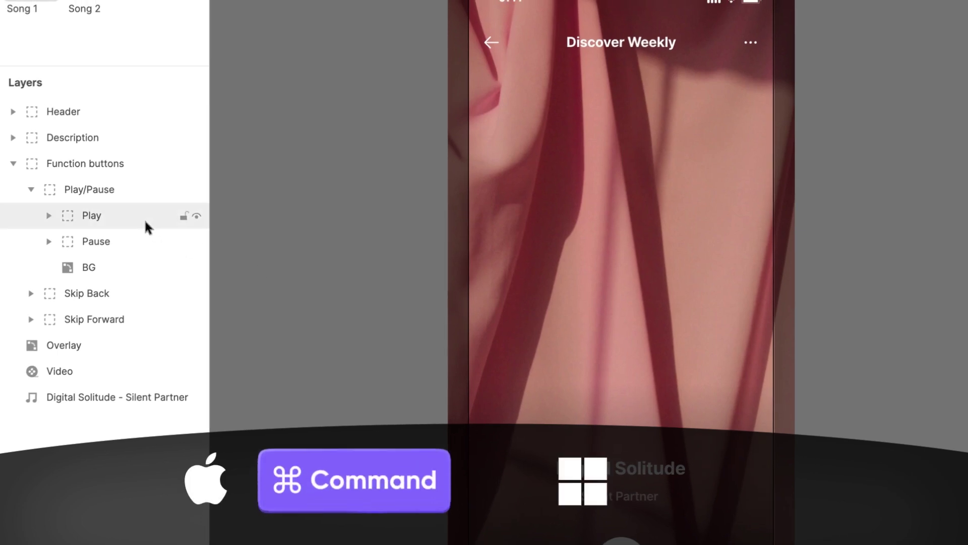
ctrl+click(144, 242)
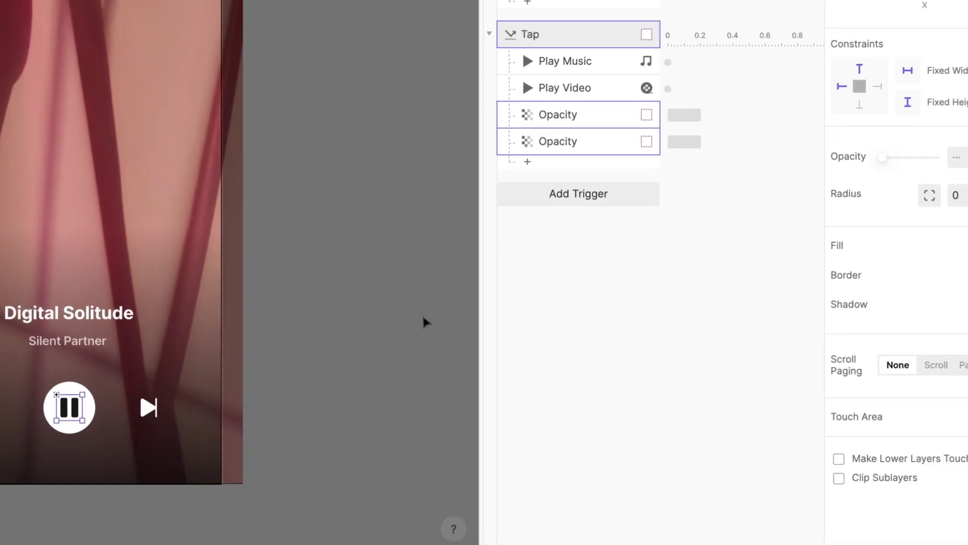
click(952, 406)
scroll(901, 368, down, 3)
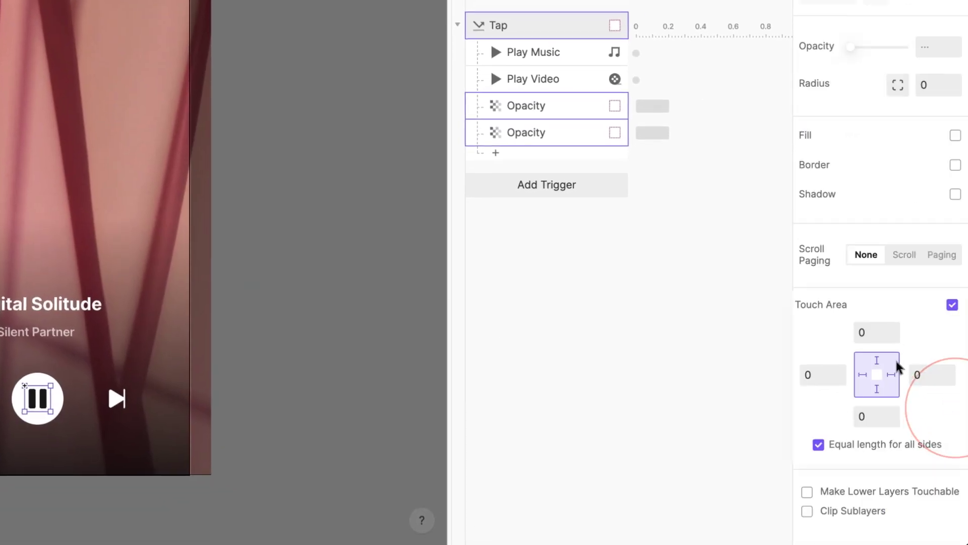
click(872, 333)
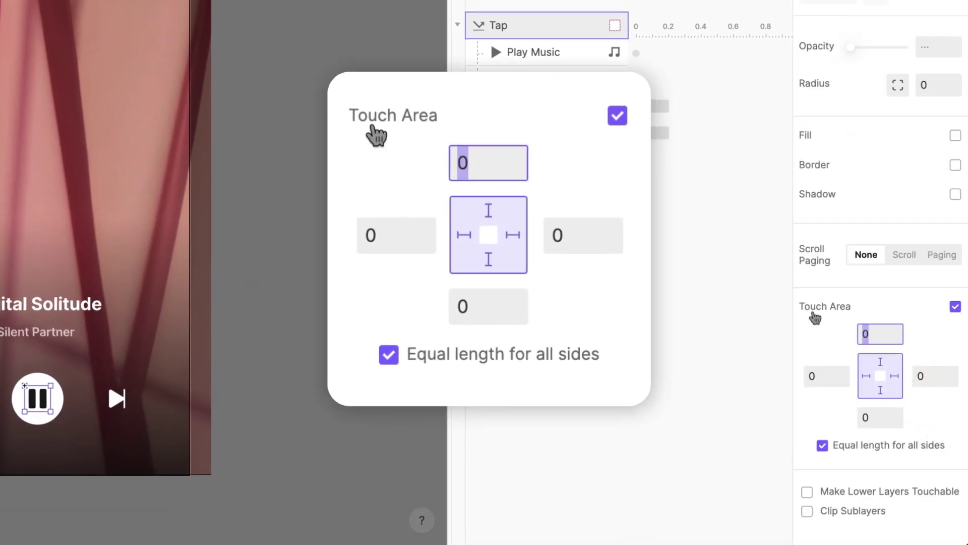
text(16)
key(Return)
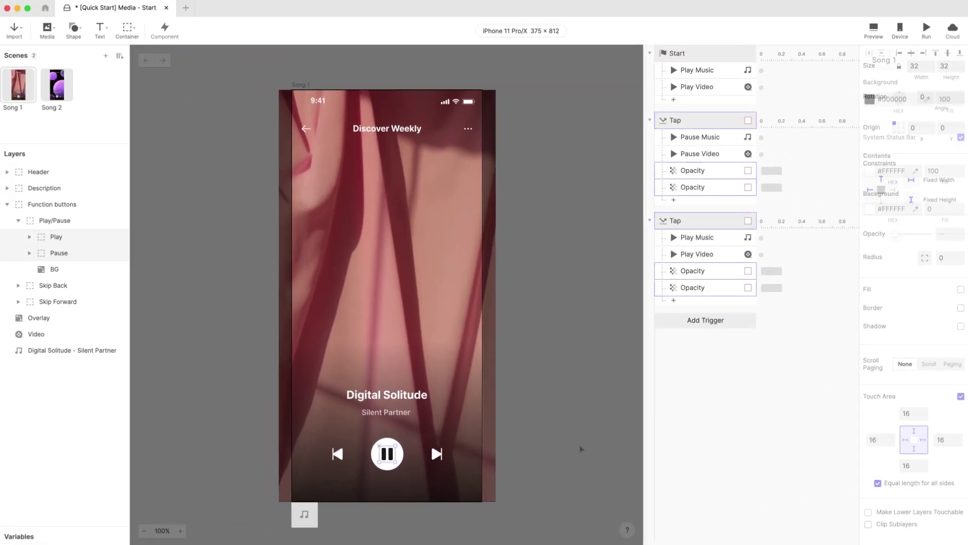
Step: Give Skip Forward a Tap trigger with a Jump response going instantly to Song 2
click(581, 449)
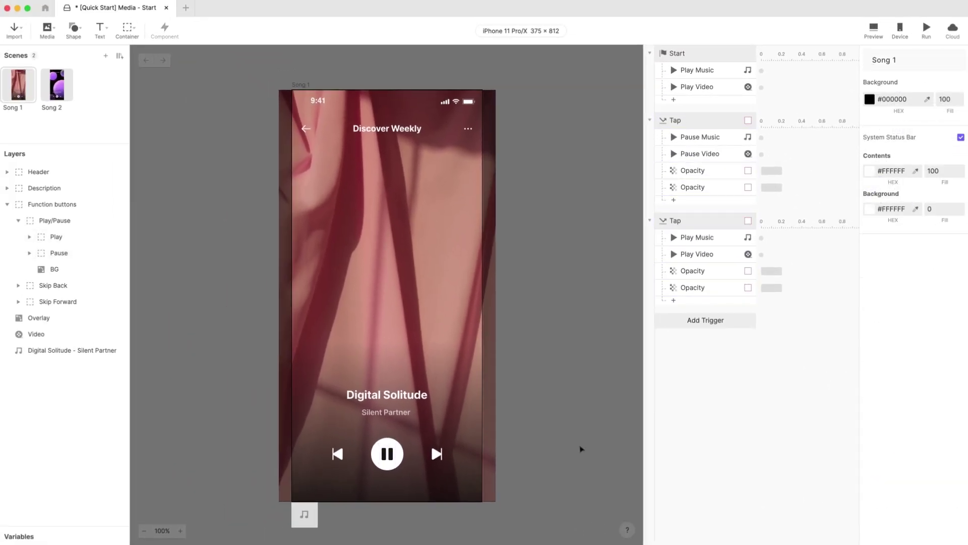
click(442, 455)
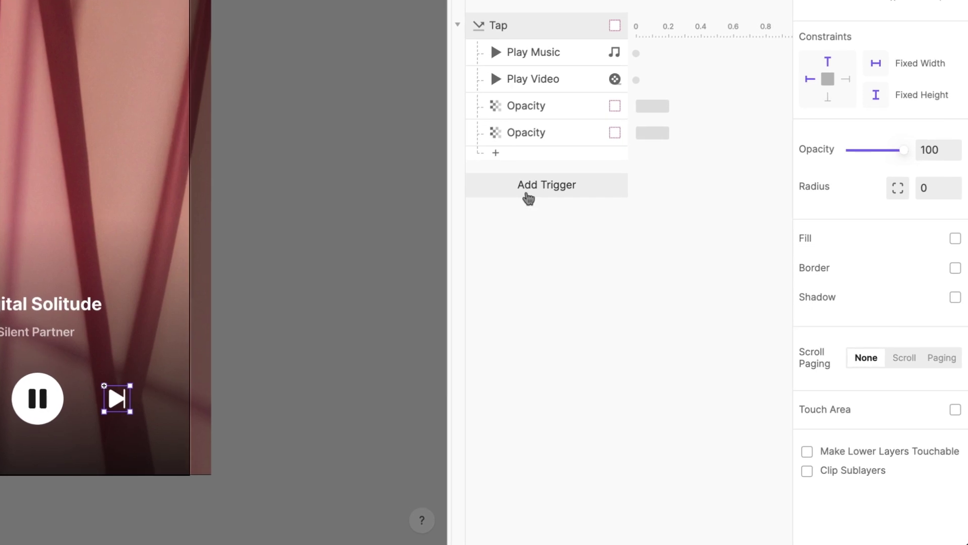
click(528, 198)
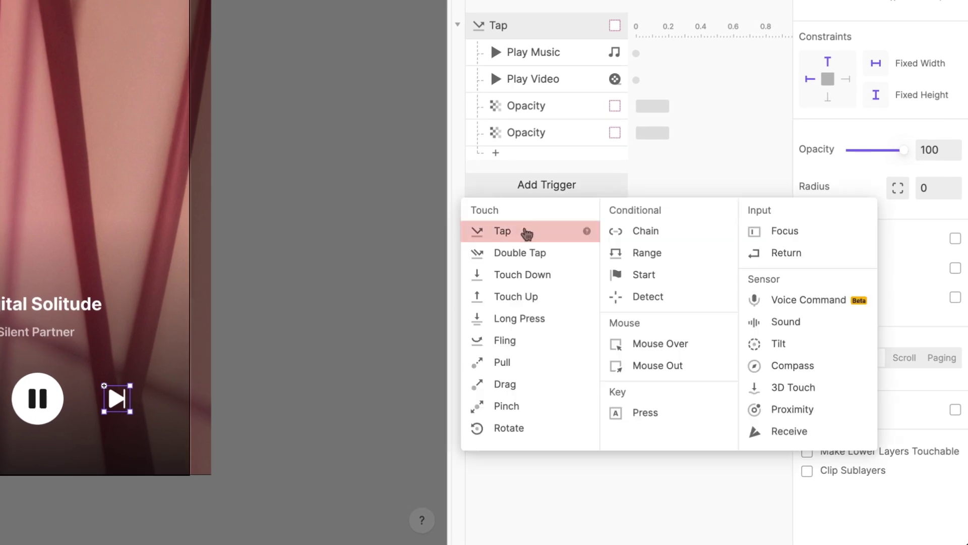
click(526, 230)
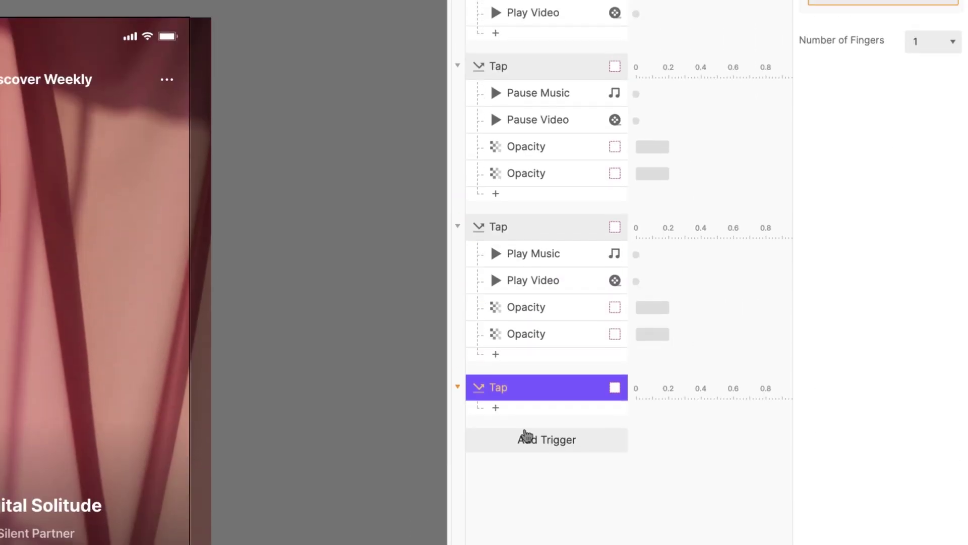
click(552, 456)
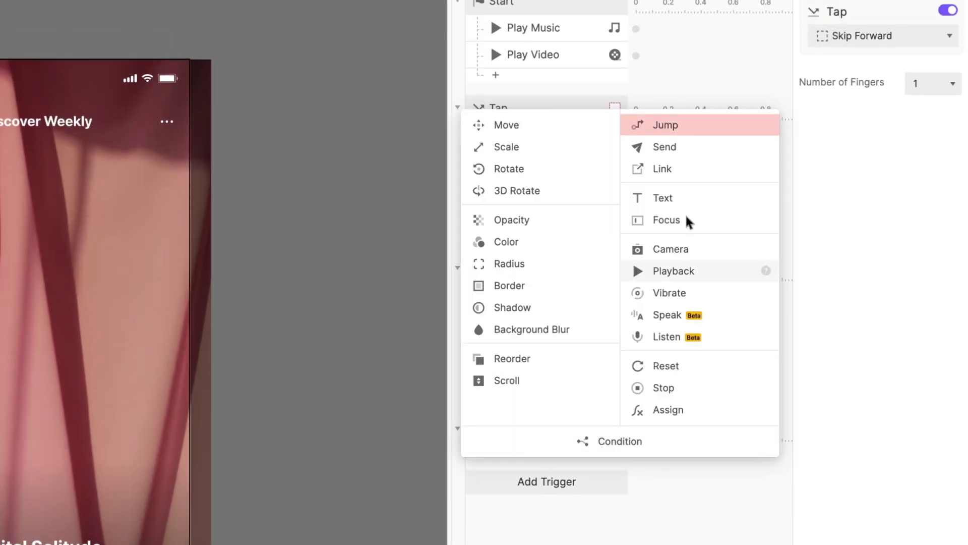
click(724, 135)
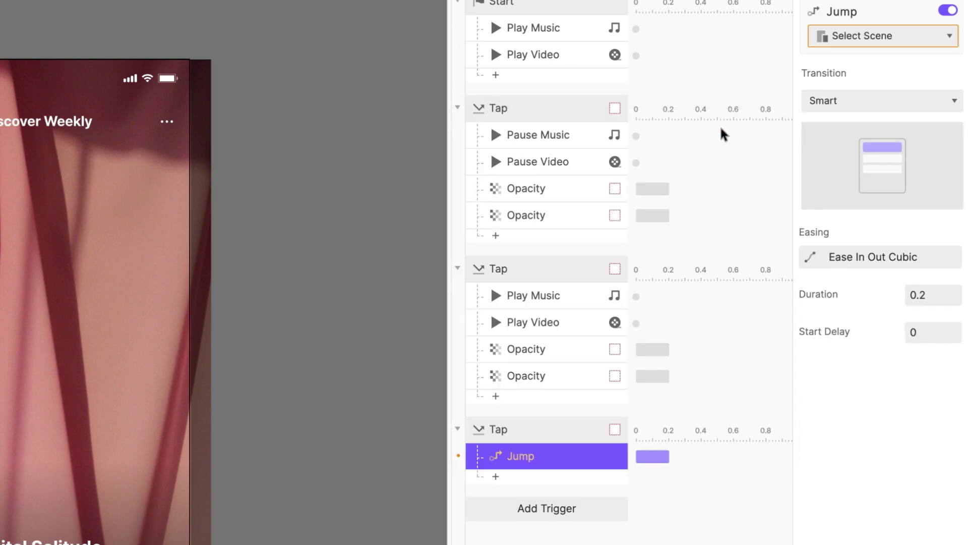
click(915, 43)
click(904, 127)
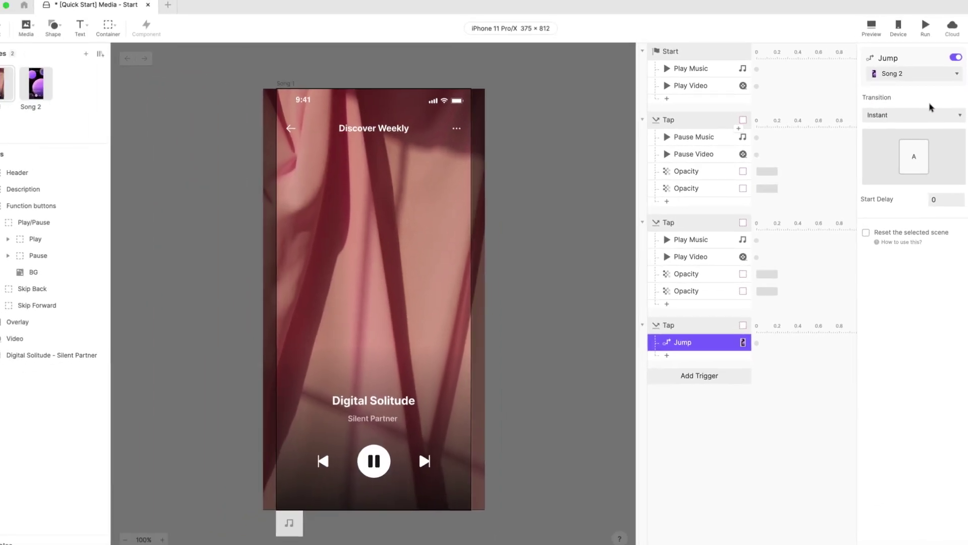
Step: Open the Song 2 scene and preview its North Oakland Extasy music track
click(199, 244)
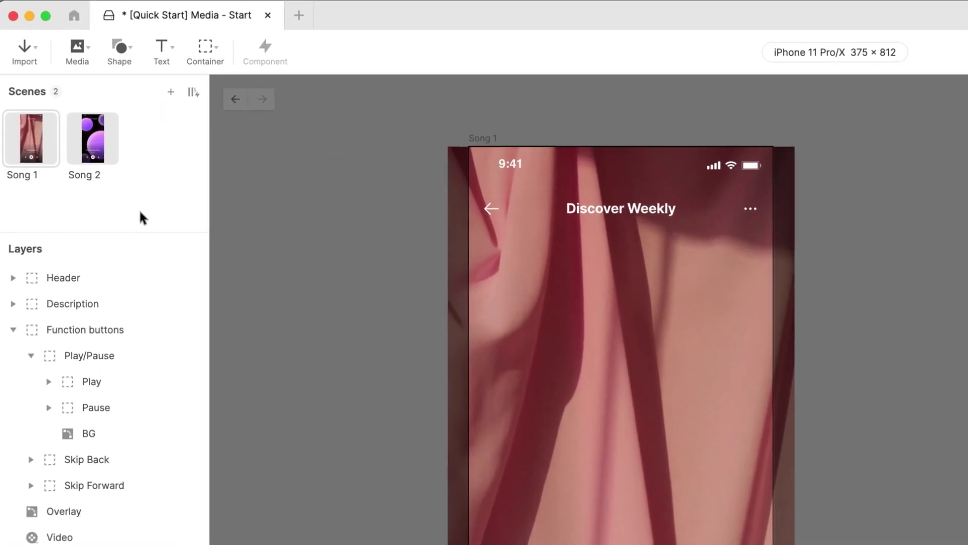
click(99, 145)
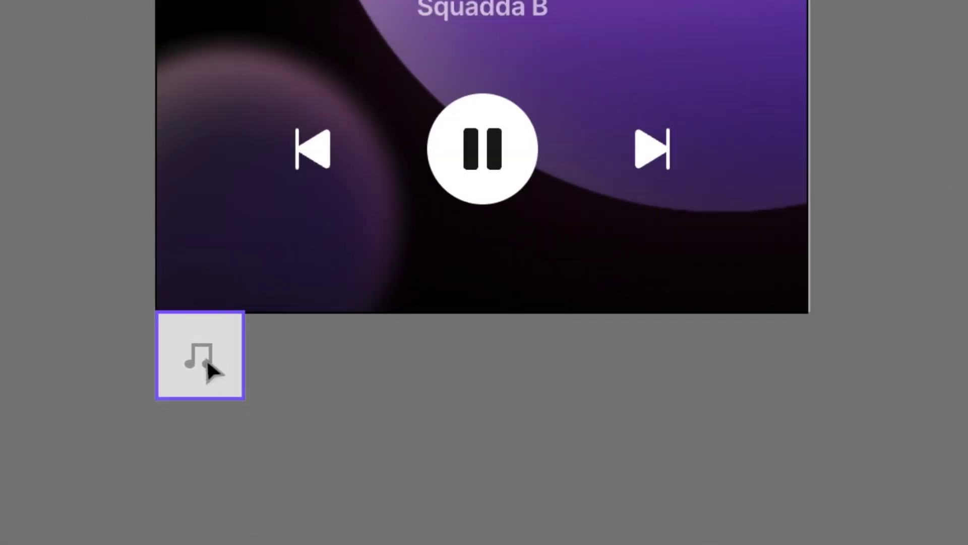
click(206, 358)
key(Escape)
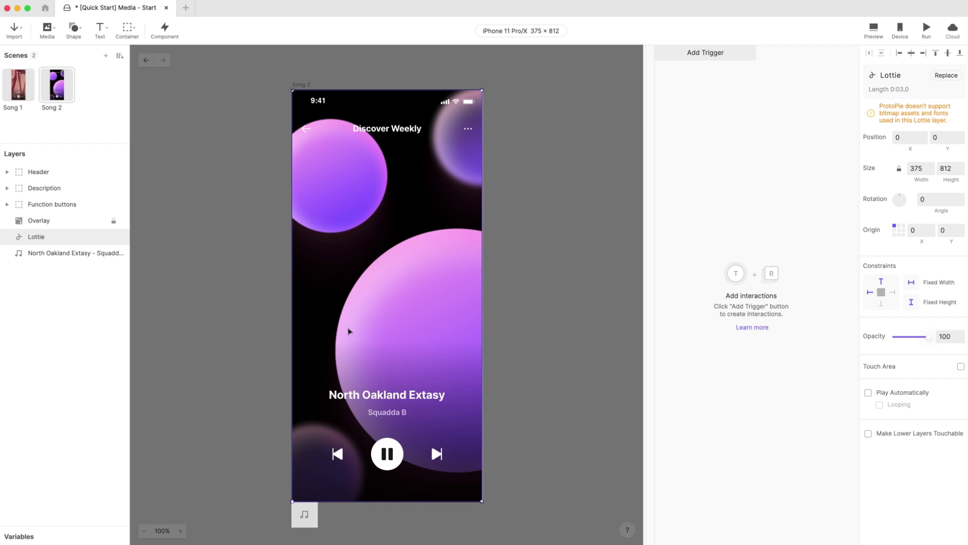
key(Escape)
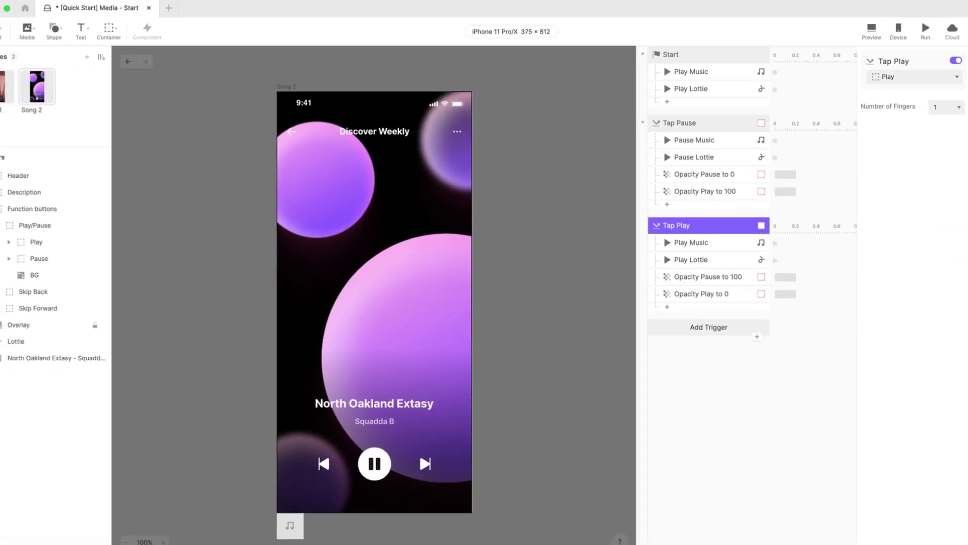
Step: Extend the Play and Pause layers' touch area by 16 equally on every side
click(0, 458)
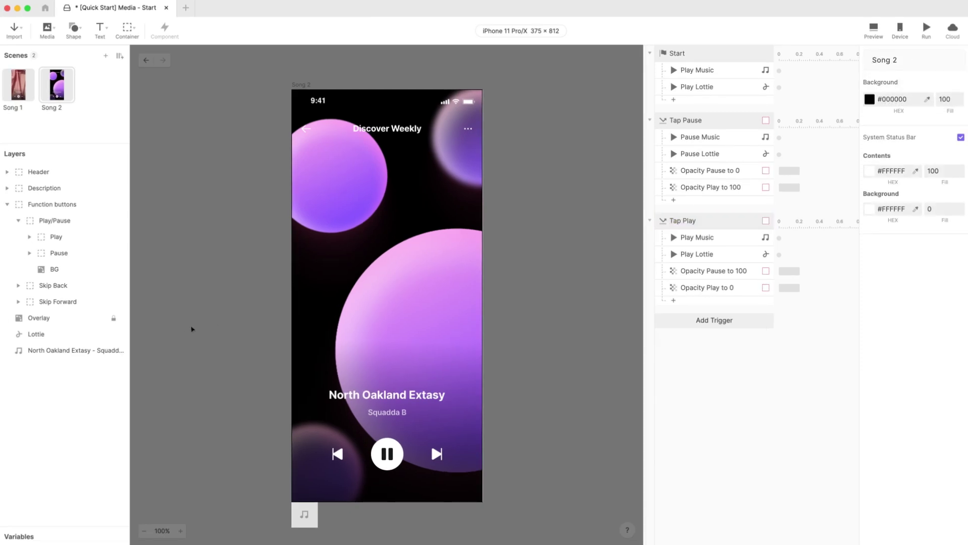
click(80, 242)
shift+click(83, 252)
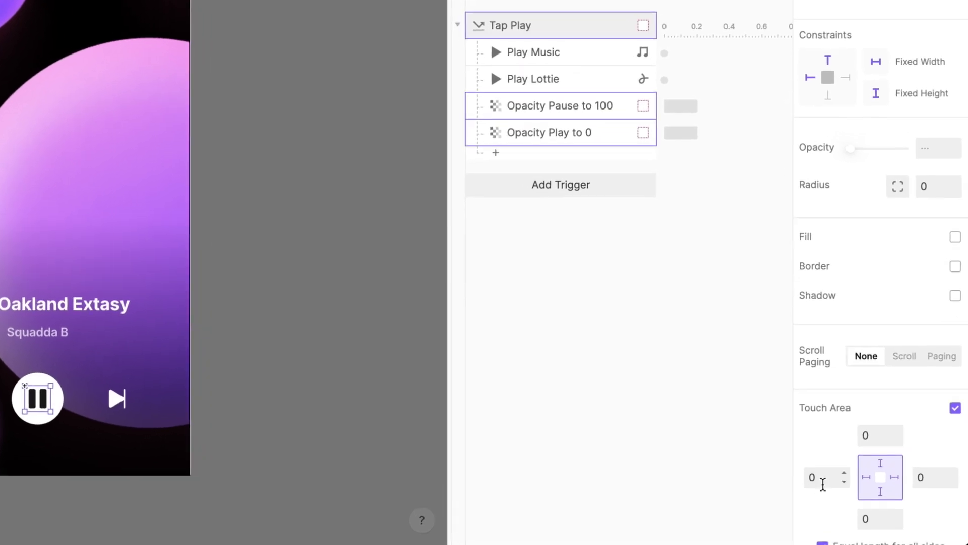
scroll(878, 525, down, 2)
click(874, 337)
text(16)
key(Return)
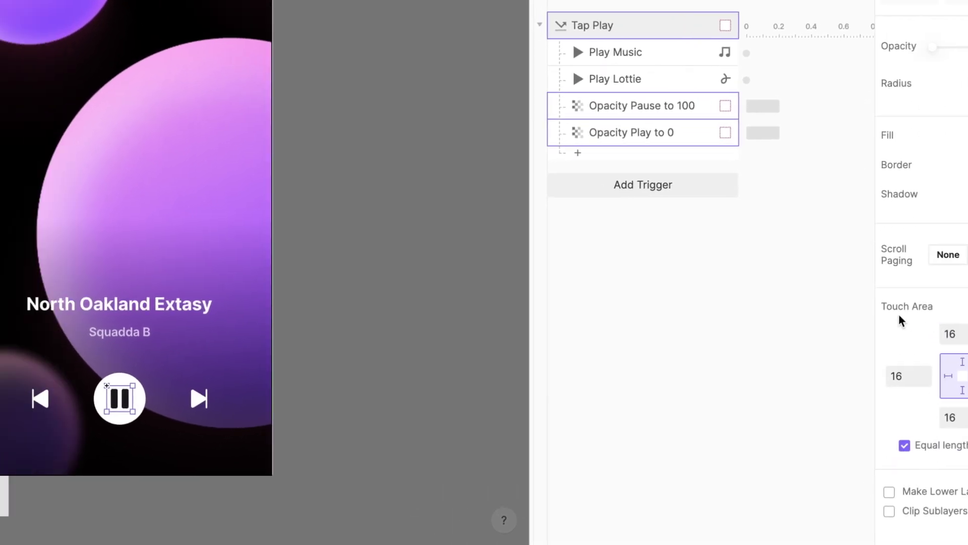
Step: Give Skip Back a Tap trigger with a Jump response to Song 1 using an Instant transition
click(123, 402)
click(127, 403)
click(707, 189)
click(701, 235)
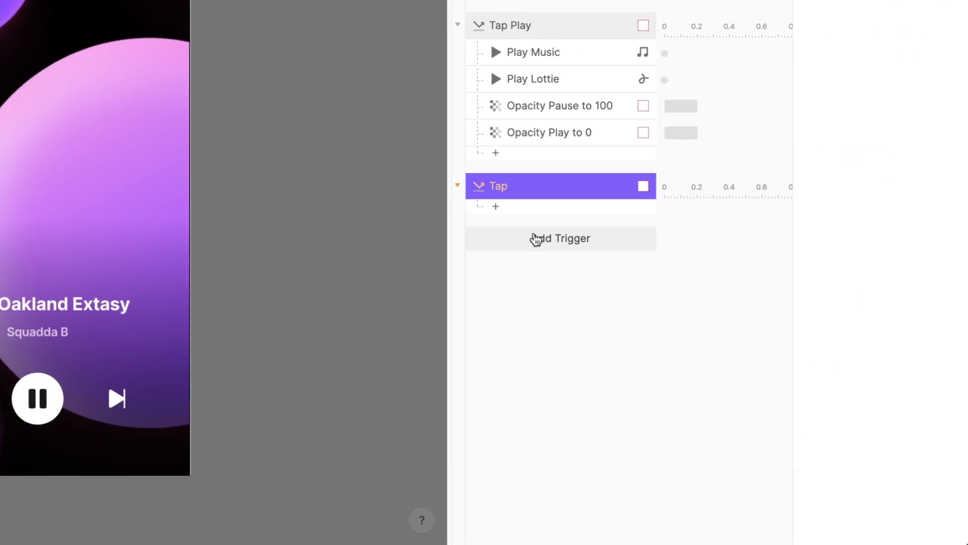
click(550, 207)
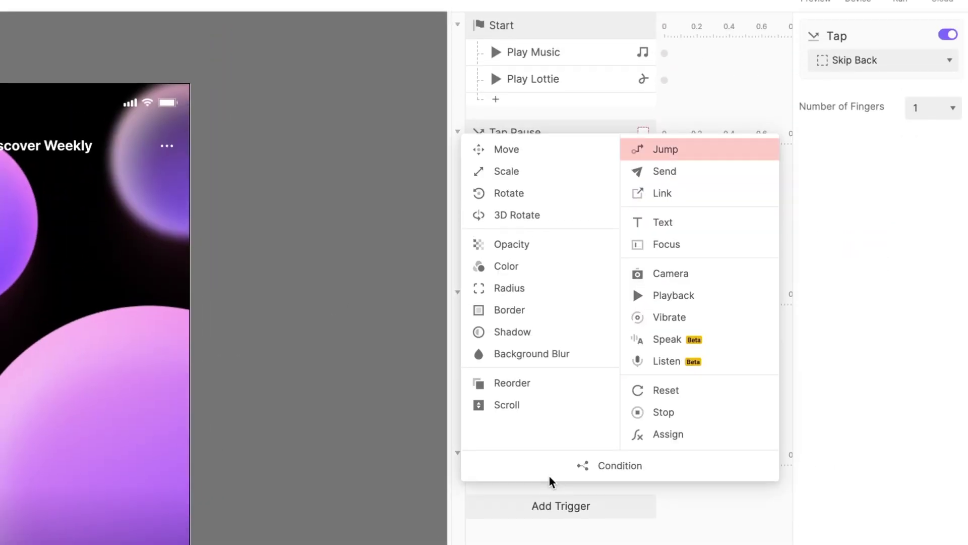
click(728, 156)
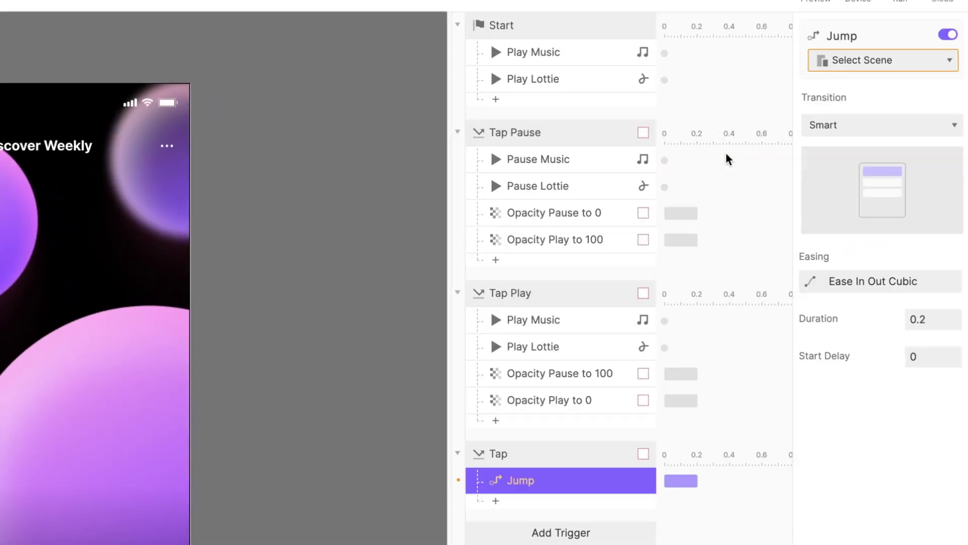
click(882, 61)
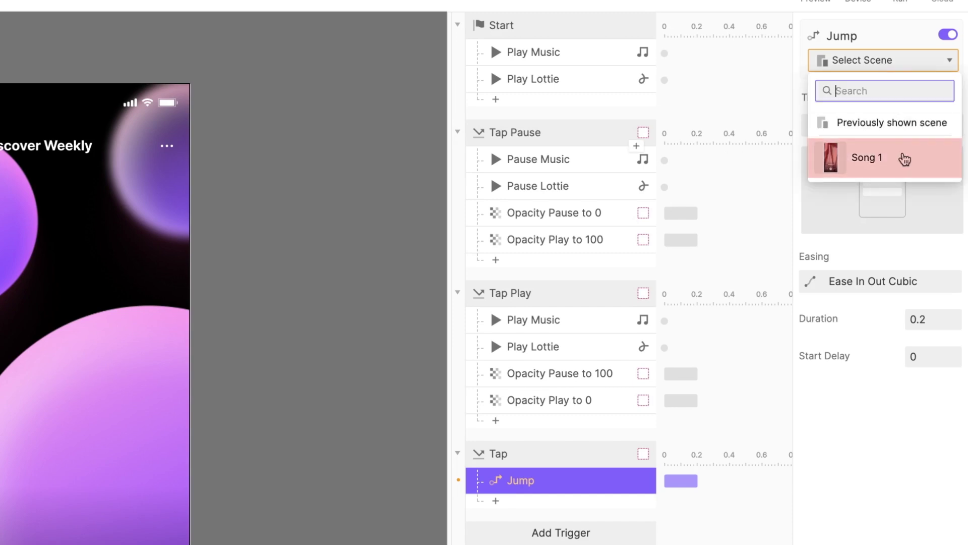
click(903, 155)
click(914, 135)
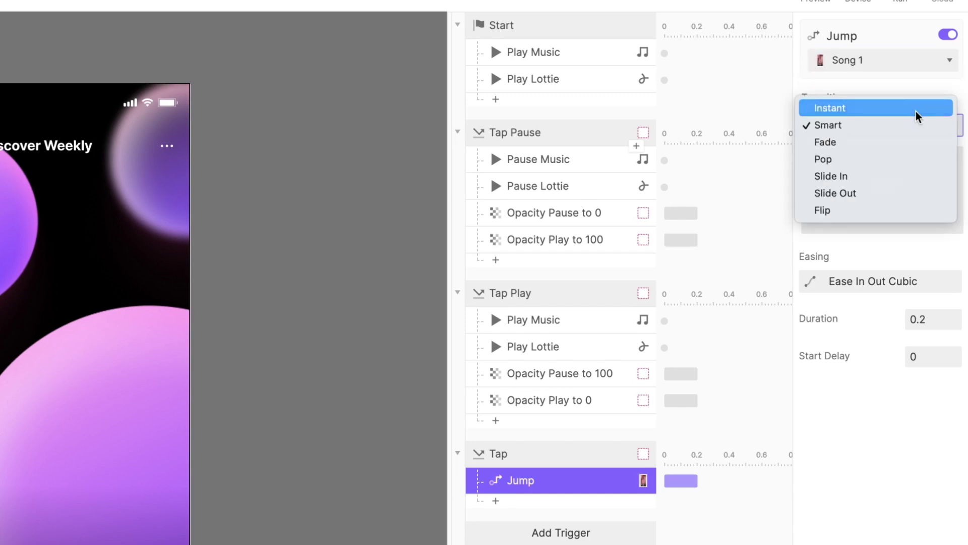
click(918, 112)
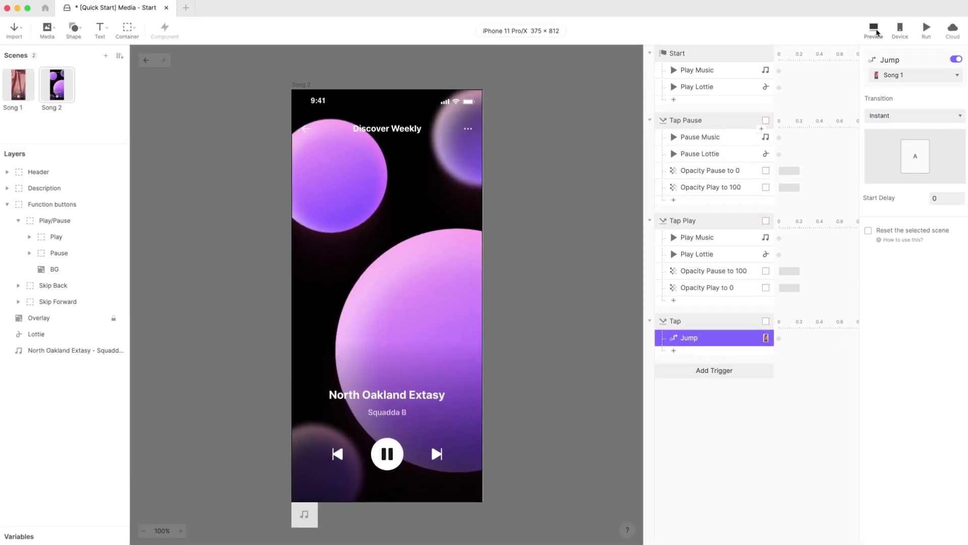
Step: Preview from the start, tapping Skip Back then Skip Forward to check both scene jumps
click(875, 31)
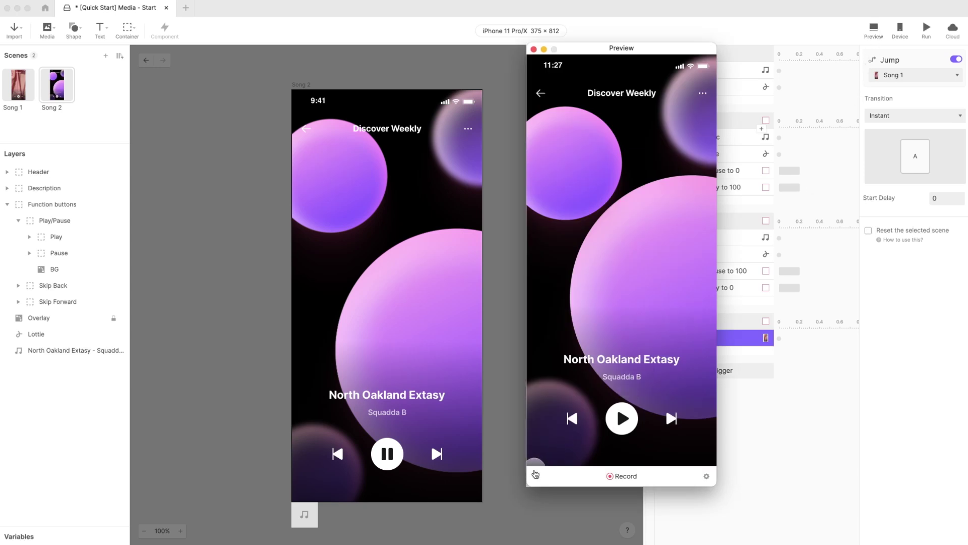
click(536, 476)
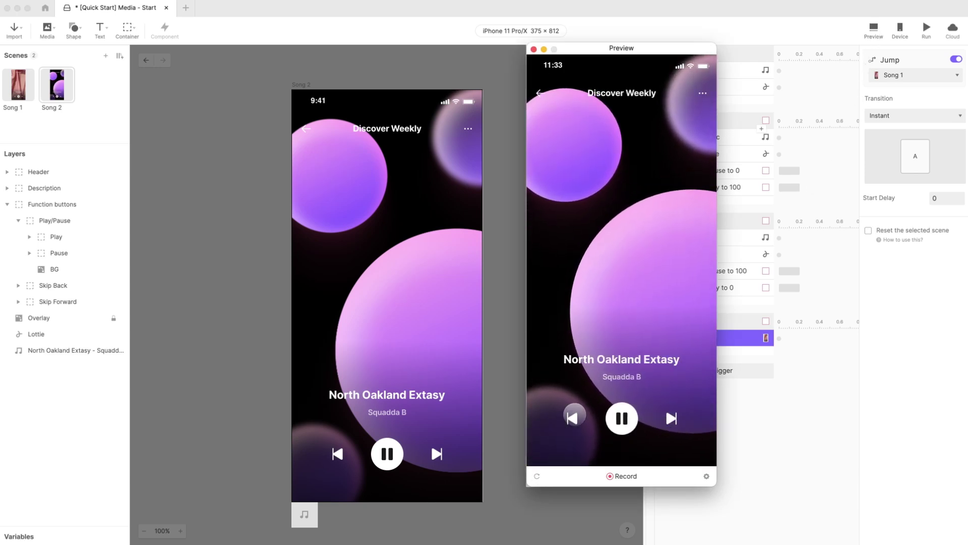
click(573, 417)
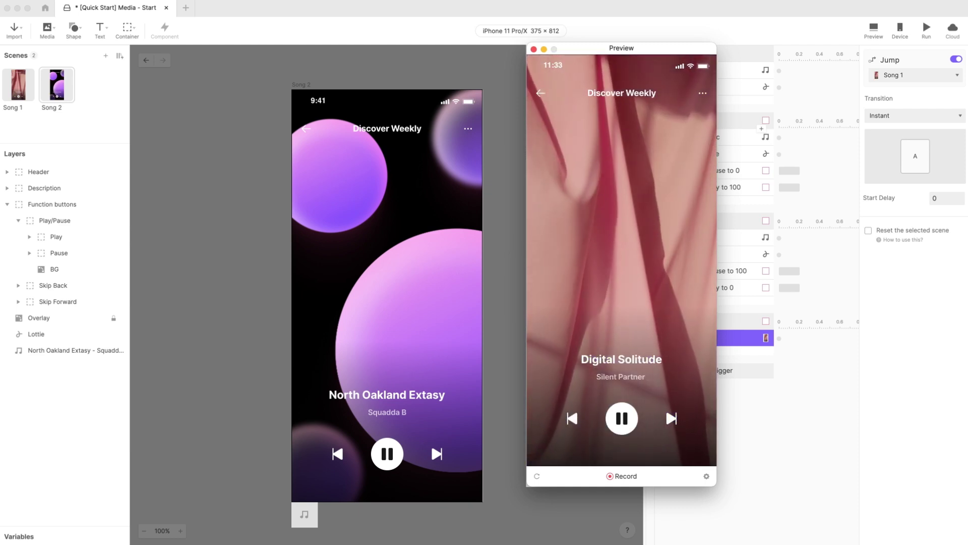
click(670, 417)
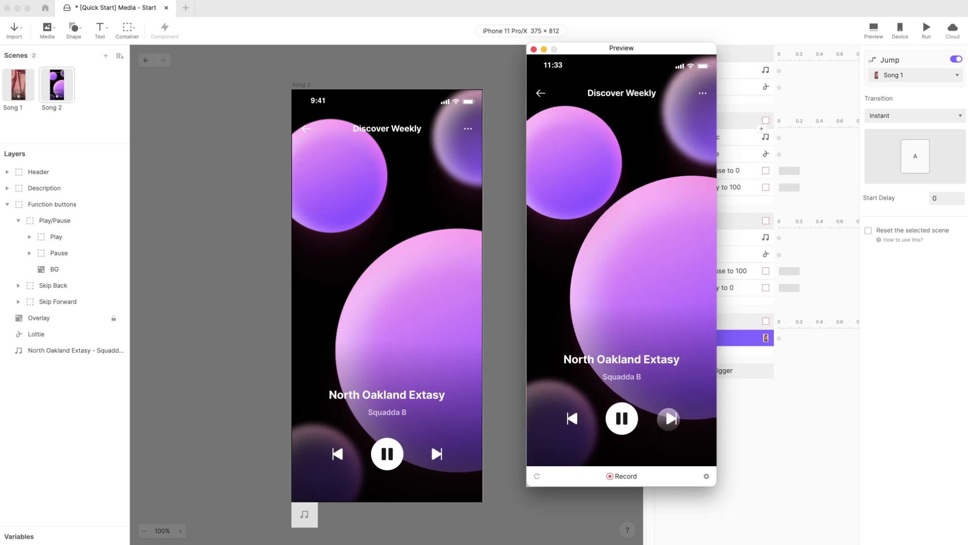
Step: Turn on Reset the selected scene for Song 2's Instant Jump, then select Song 1's Jump
click(761, 422)
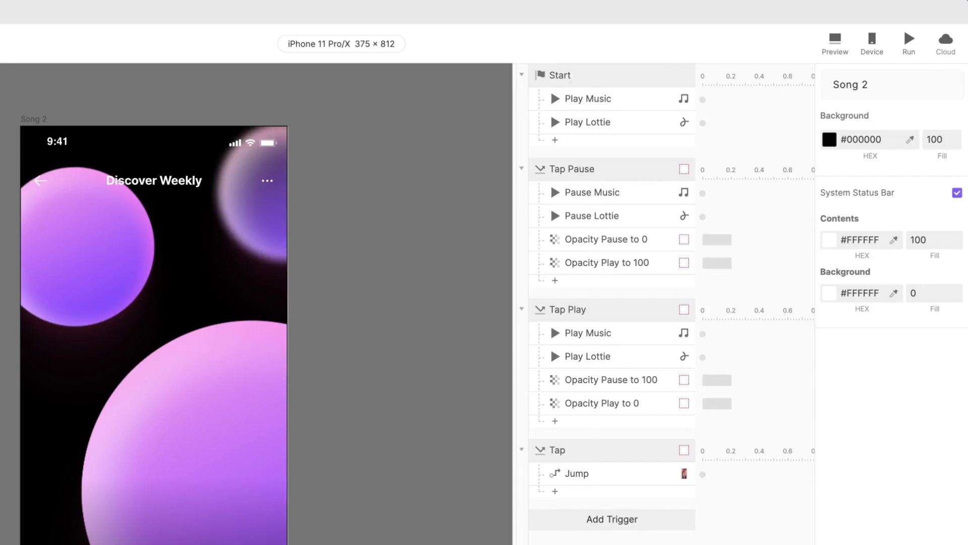
click(647, 479)
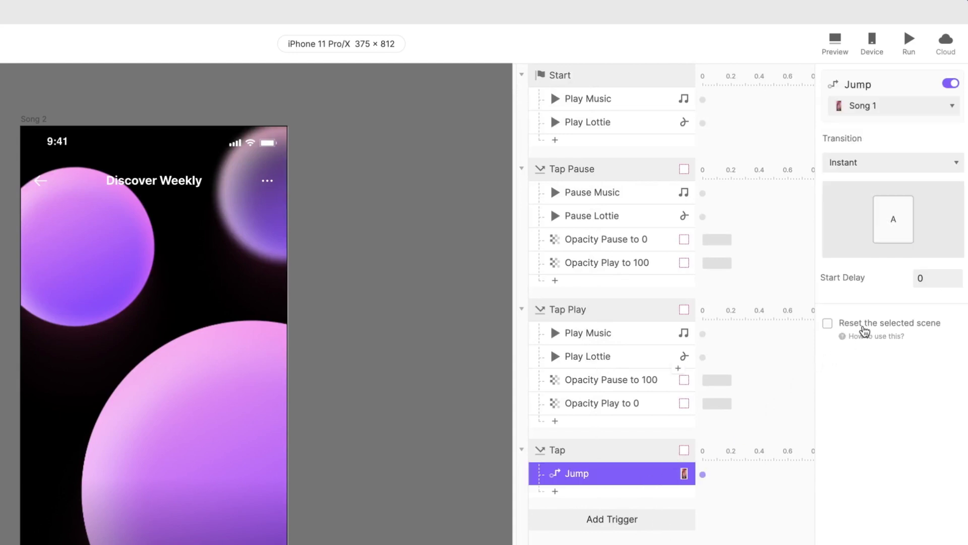
click(866, 330)
click(861, 170)
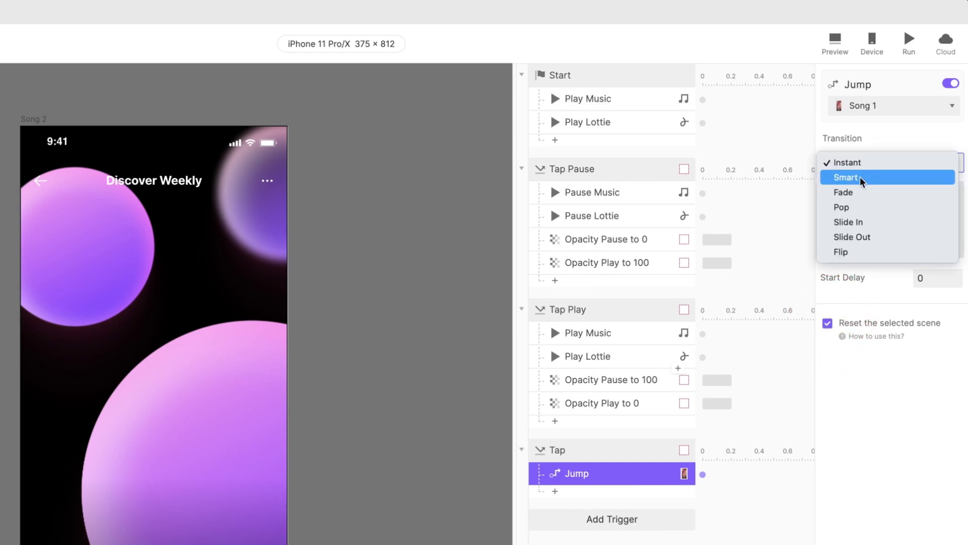
click(862, 179)
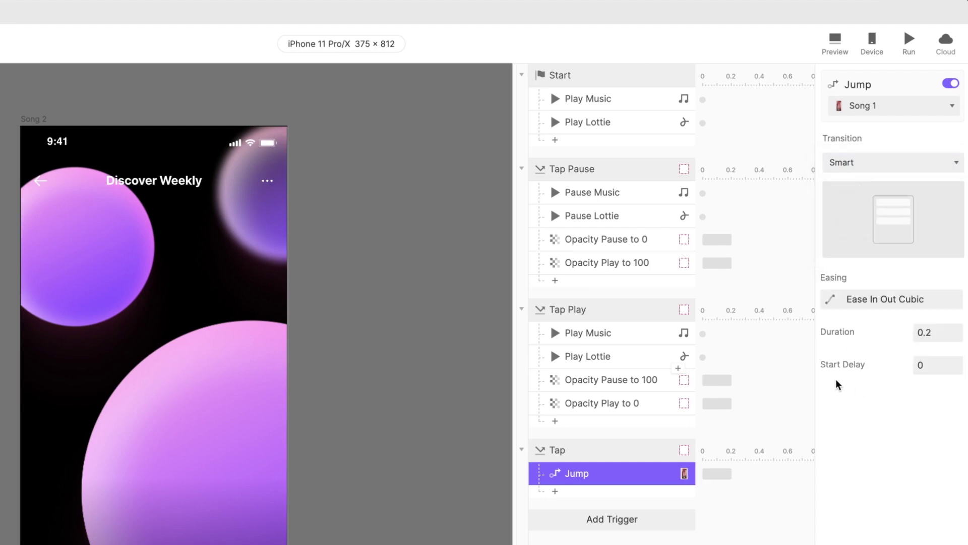
click(889, 166)
click(889, 151)
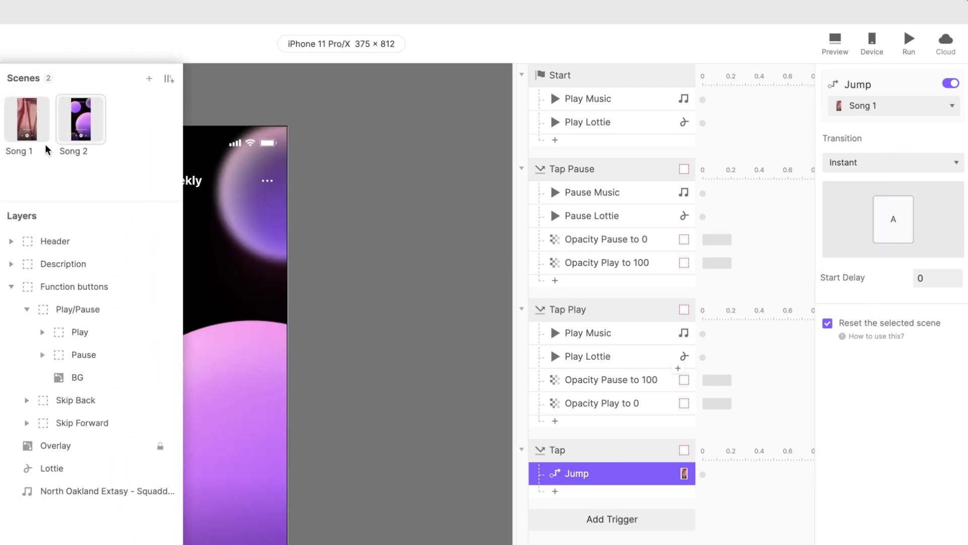
click(38, 130)
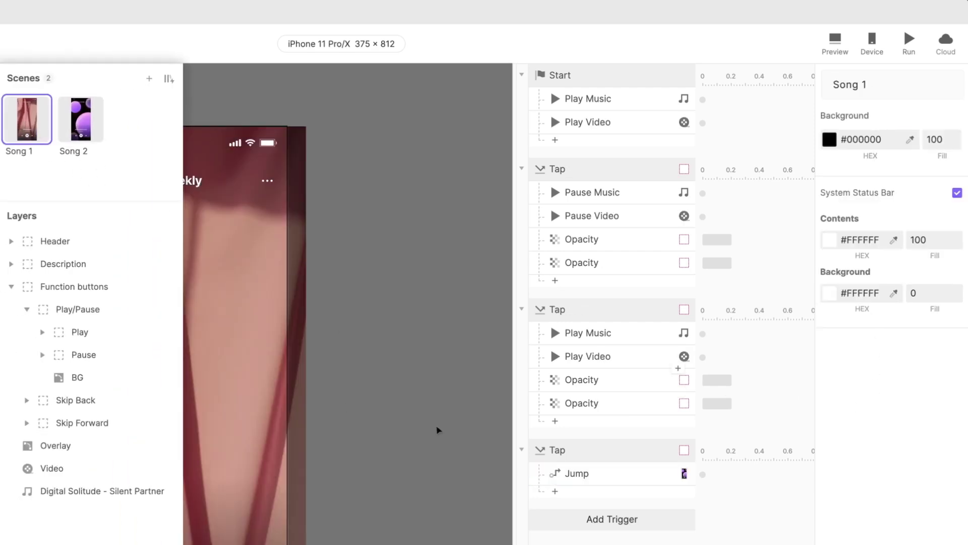
click(639, 471)
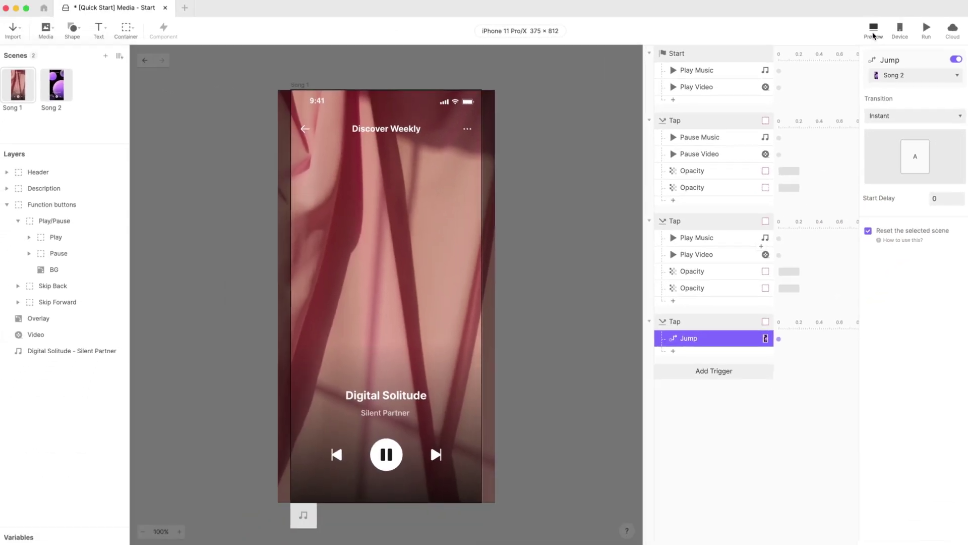
Step: Preview from Song 1, pause and resume Digital Solitude, then skip forward to North Oakland Extasy
click(835, 41)
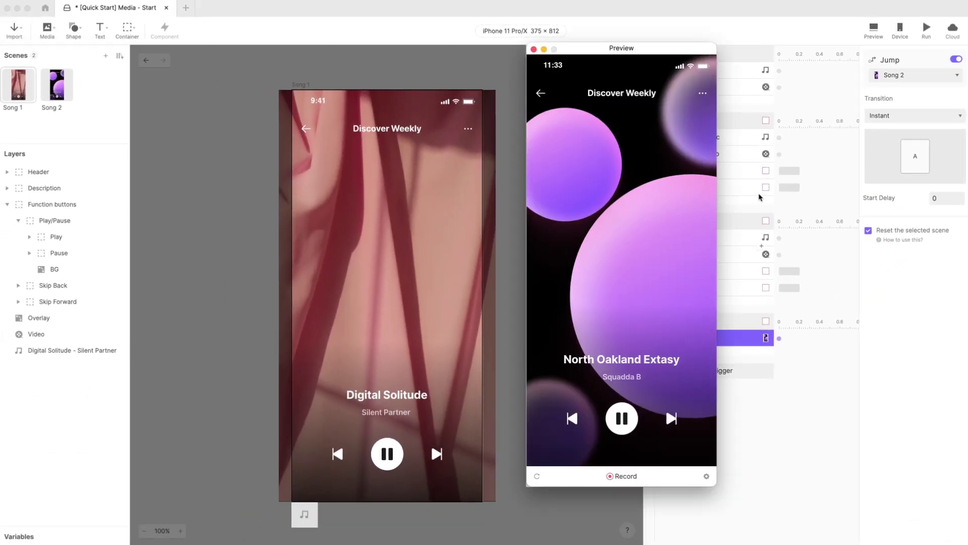
click(536, 479)
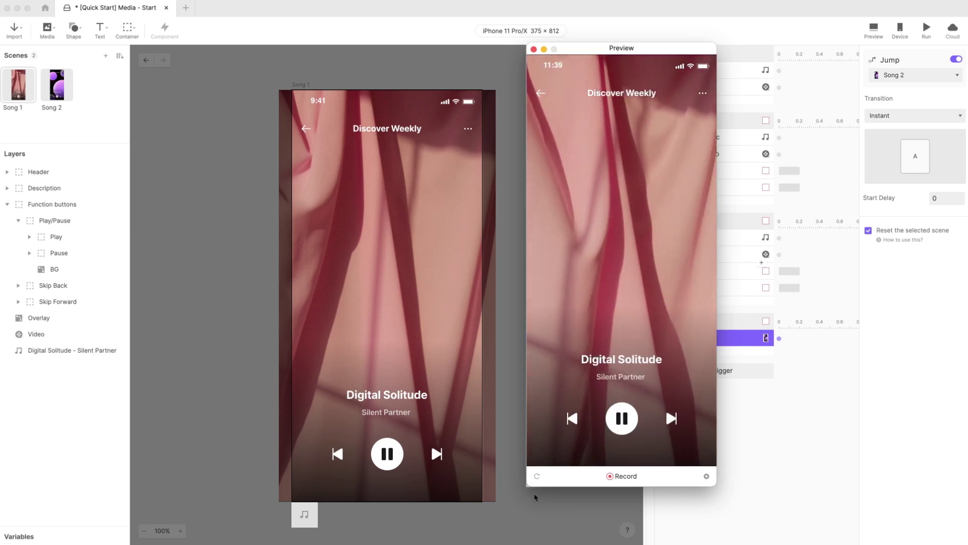
click(622, 420)
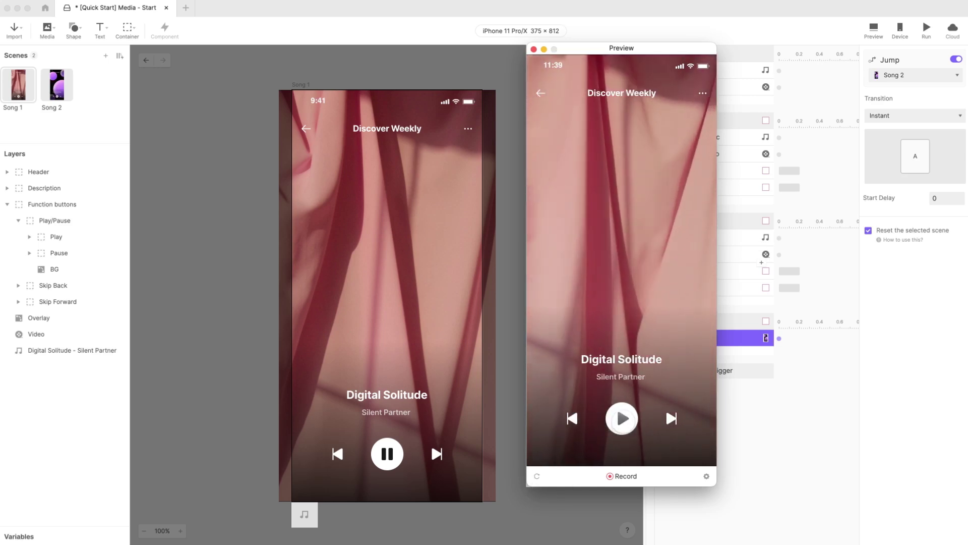
click(622, 420)
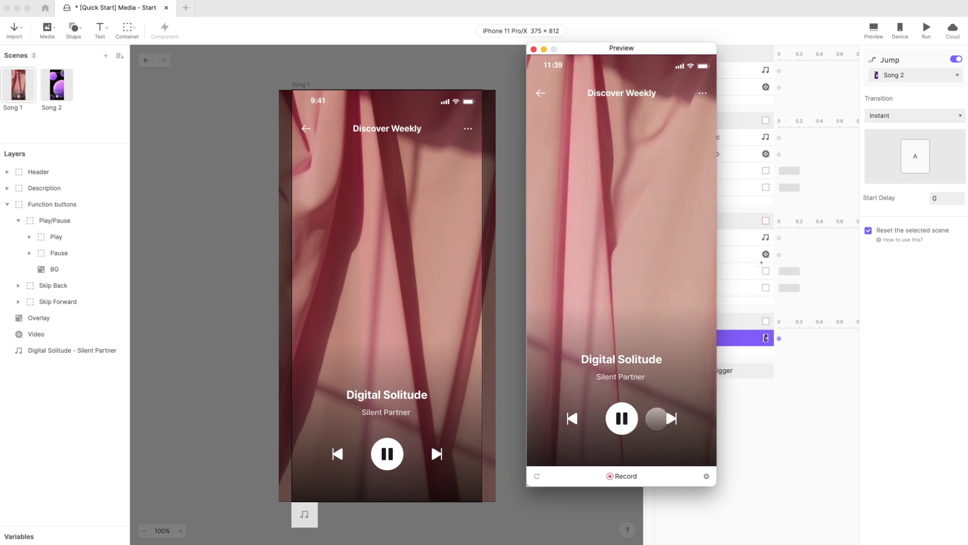
click(671, 418)
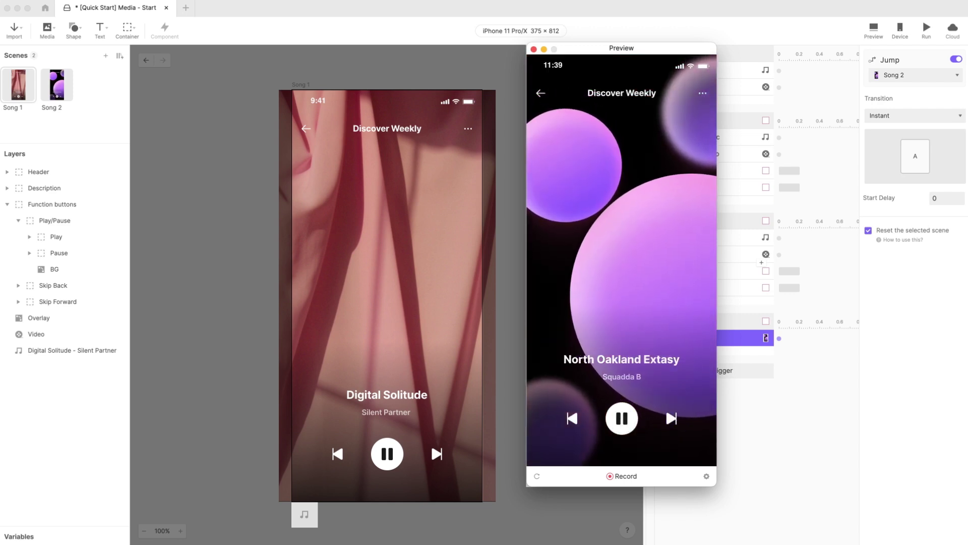